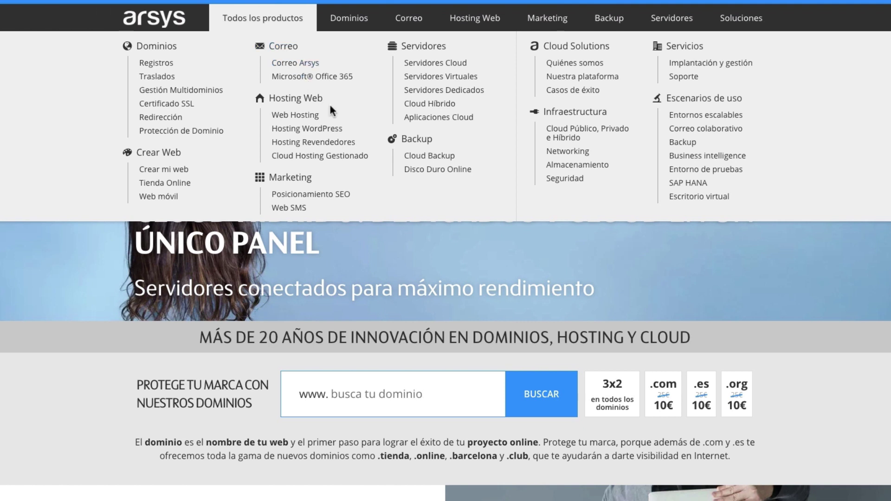
- Pick the 40 GB Cloud Backup storage plan and start ordering it
{"action": "left_click", "coordinate": [411, 157]}
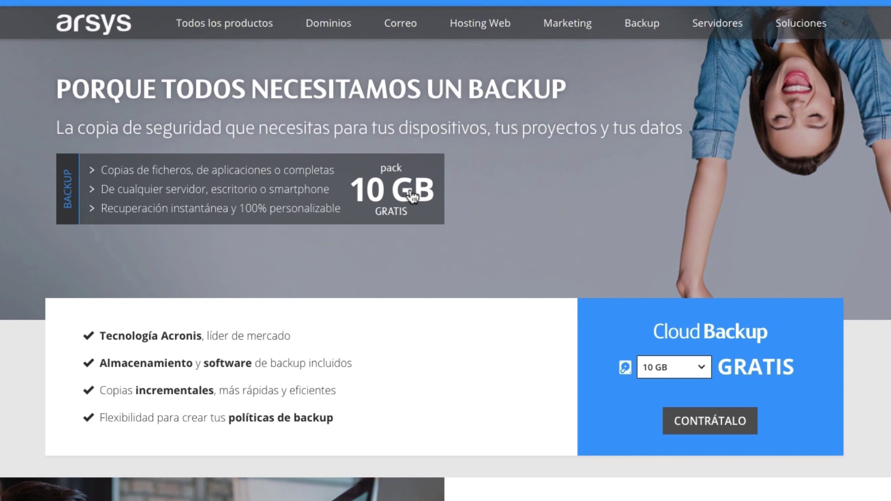
{"action": "left_click", "coordinate": [703, 368]}
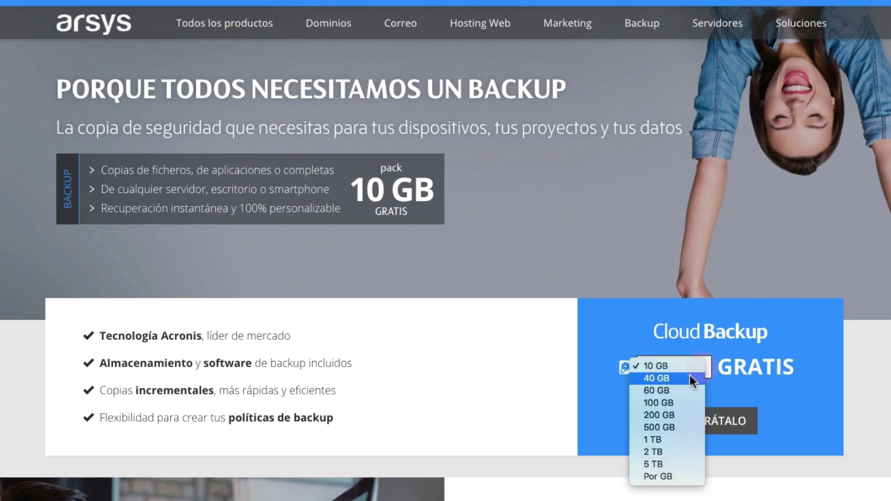
{"action": "left_click", "coordinate": [690, 377]}
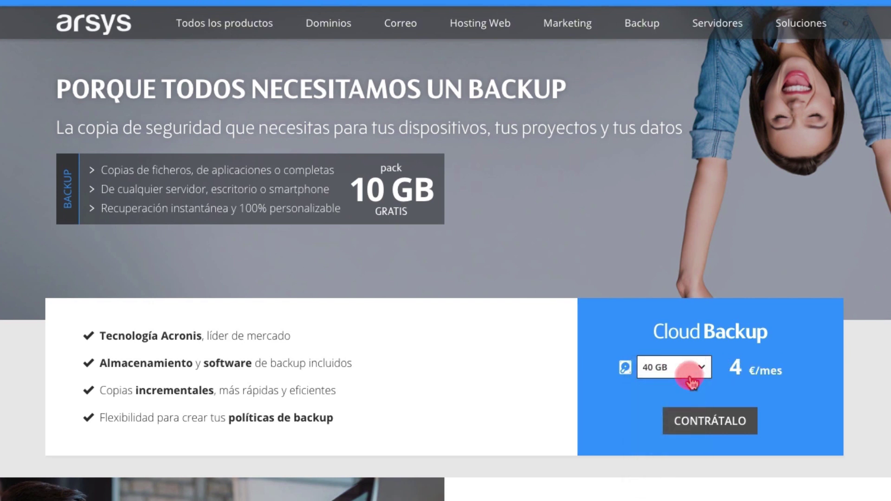
{"action": "left_click", "coordinate": [713, 422]}
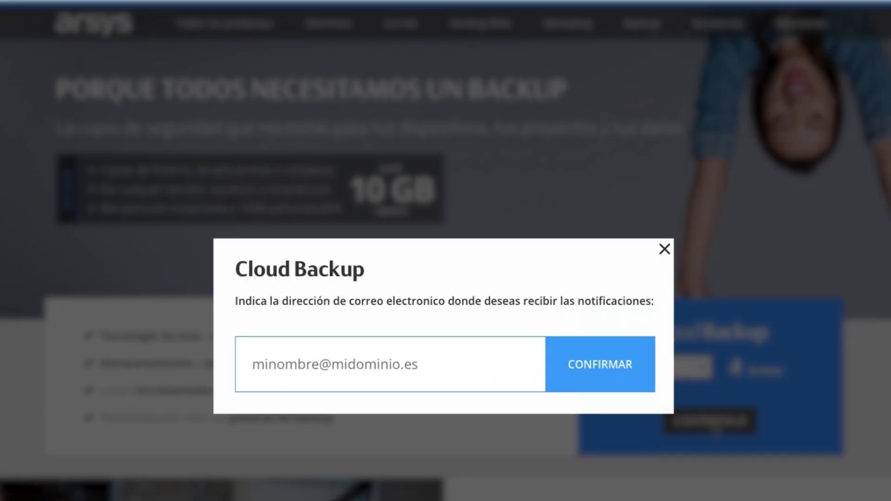
- Enter and confirm the notification e-mail address, then choose to sign in with an existing account
{"action": "left_click", "coordinate": [472, 361]}
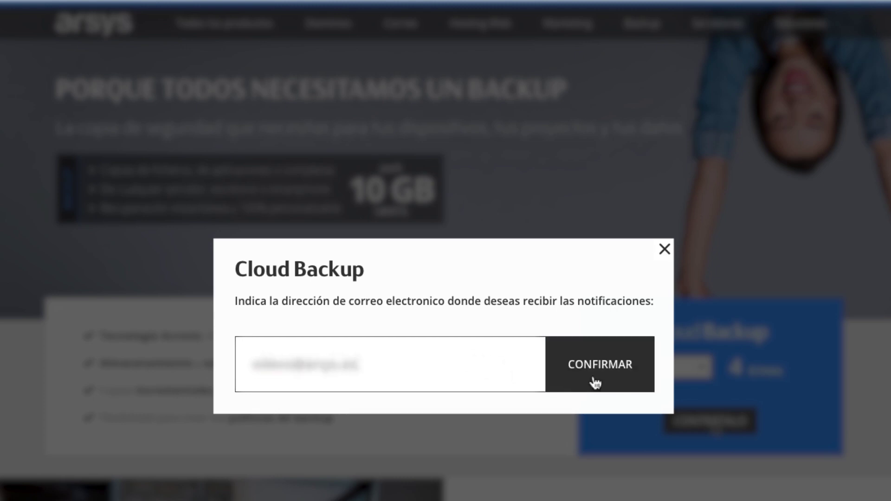
{"action": "left_click", "coordinate": [595, 384]}
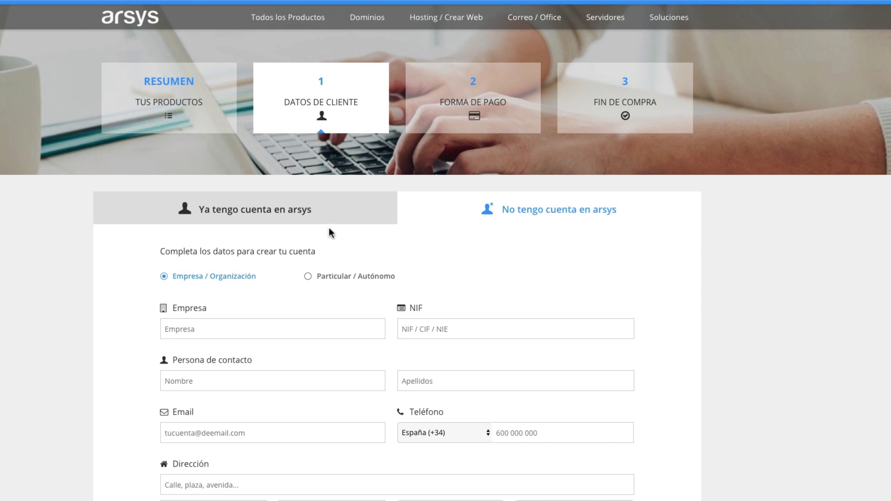
{"action": "left_click", "coordinate": [294, 212]}
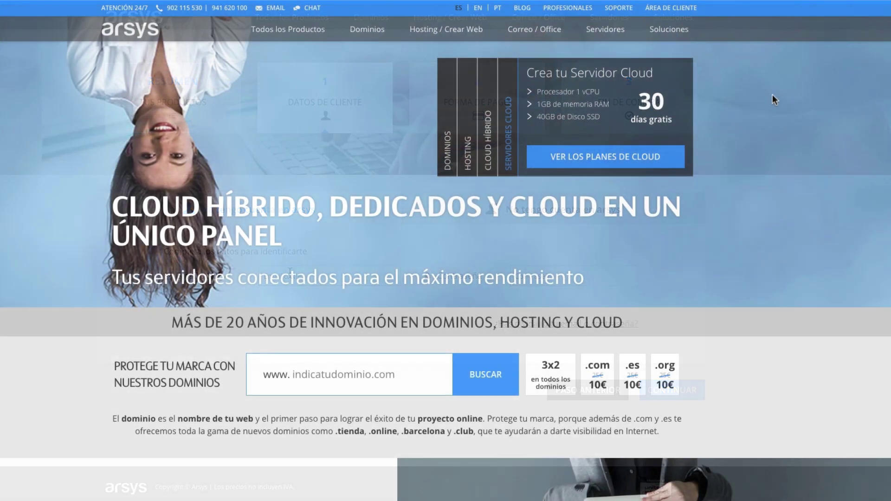
- Log in to the Arsys ÁREA DE CLIENTE with the account e-mail and password
{"action": "left_click", "coordinate": [678, 12]}
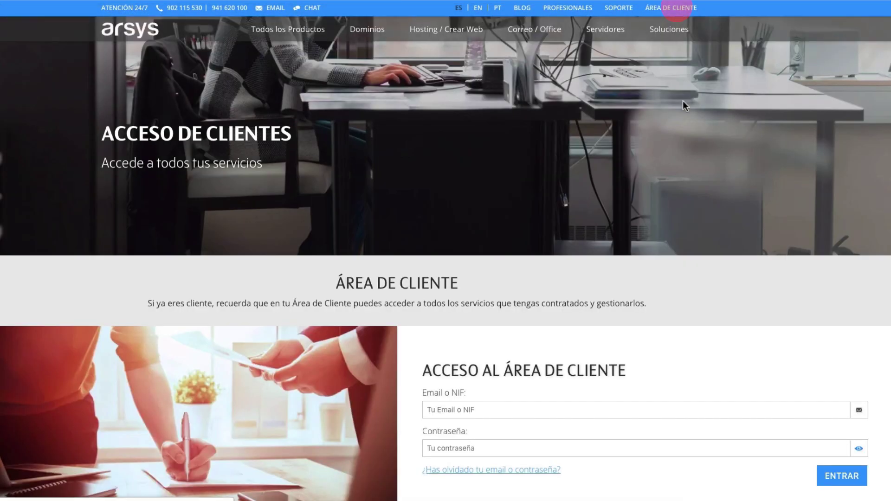
{"action": "left_click", "coordinate": [489, 413]}
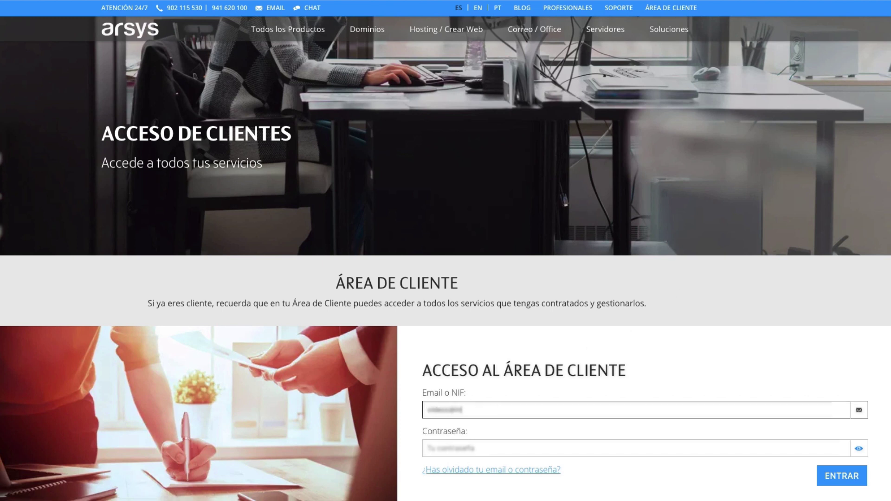
{"action": "key", "text": "Tab"}
{"action": "type", "text": "a"}
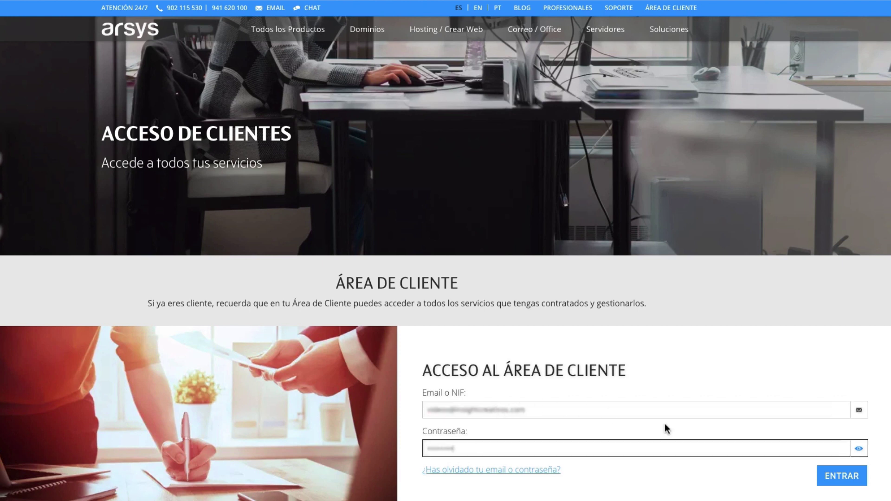
{"action": "left_click", "coordinate": [826, 479]}
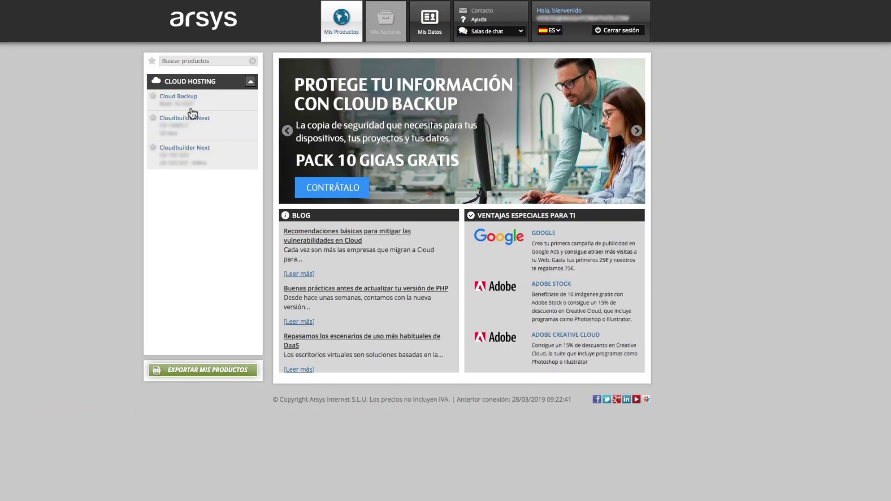
- Open the Cloud Backup package's control panel, review its Acciones list, and launch the Europe console
{"action": "left_click", "coordinate": [180, 99]}
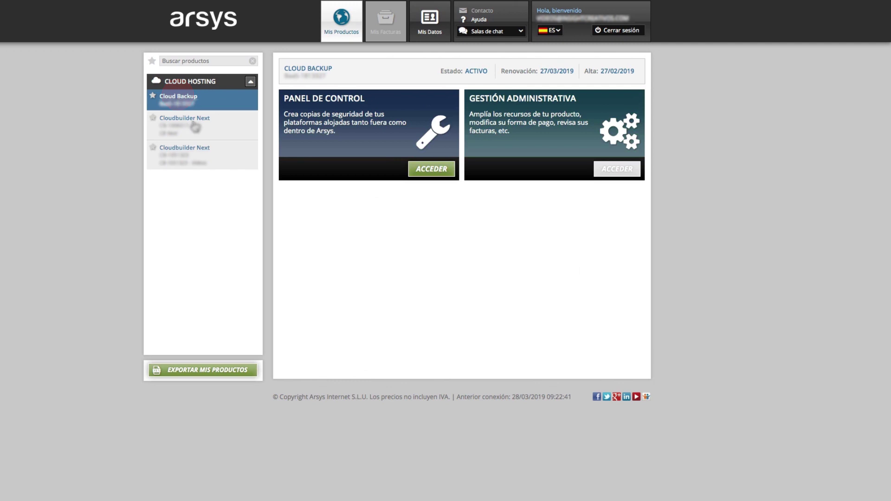
{"action": "left_click", "coordinate": [418, 170]}
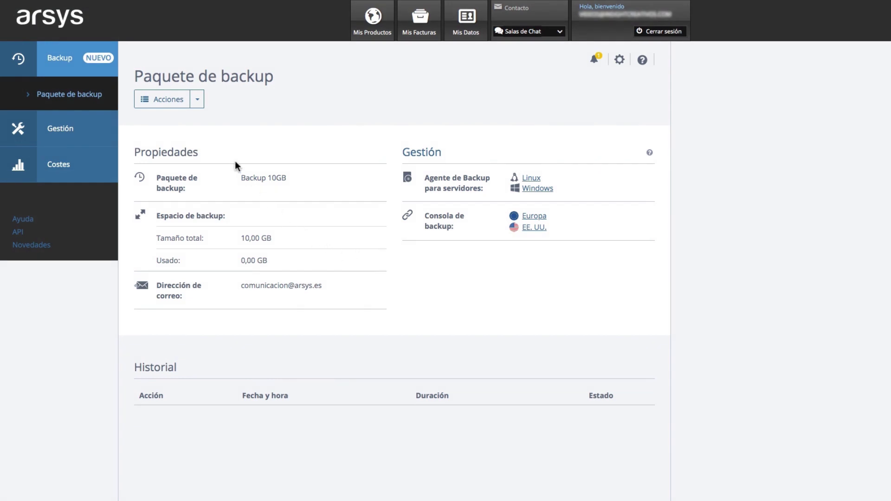
{"action": "left_click", "coordinate": [198, 101]}
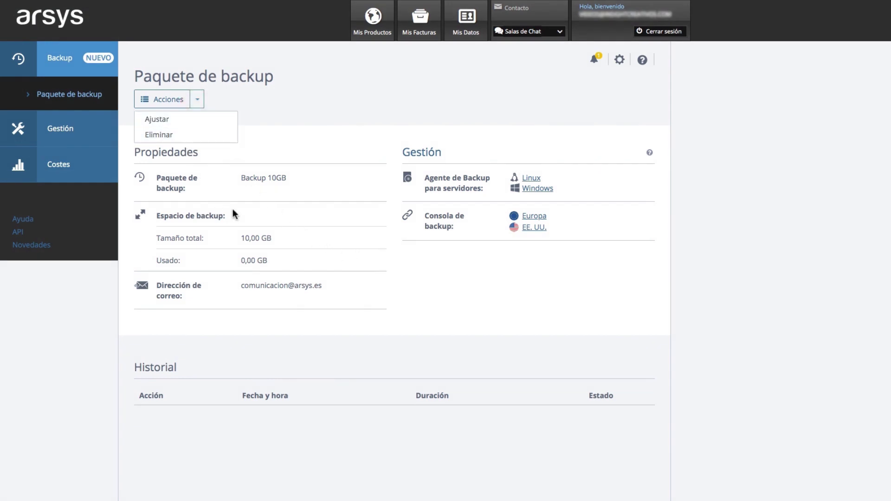
{"action": "left_click", "coordinate": [342, 222]}
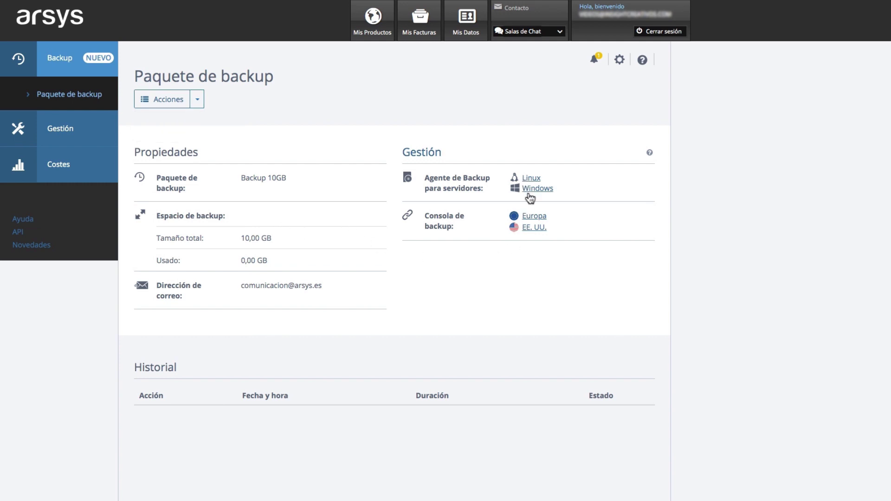
{"action": "left_click", "coordinate": [540, 218]}
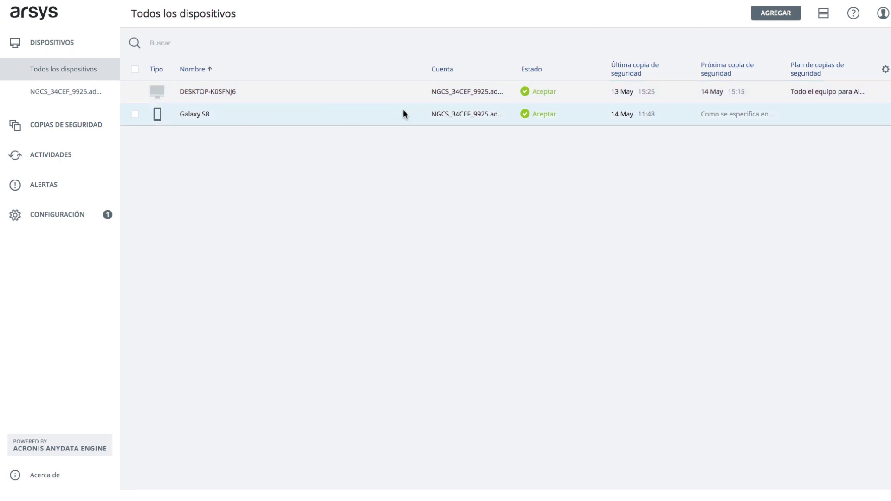
- Show the Galaxy S8's actions, then view the backup storage locations with 38.6 GB occupied
{"action": "left_click", "coordinate": [197, 113]}
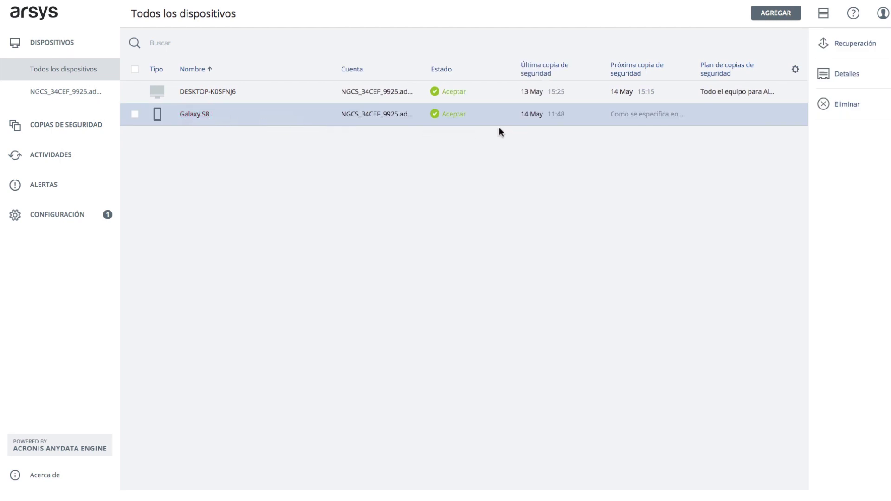
{"action": "left_click", "coordinate": [76, 124]}
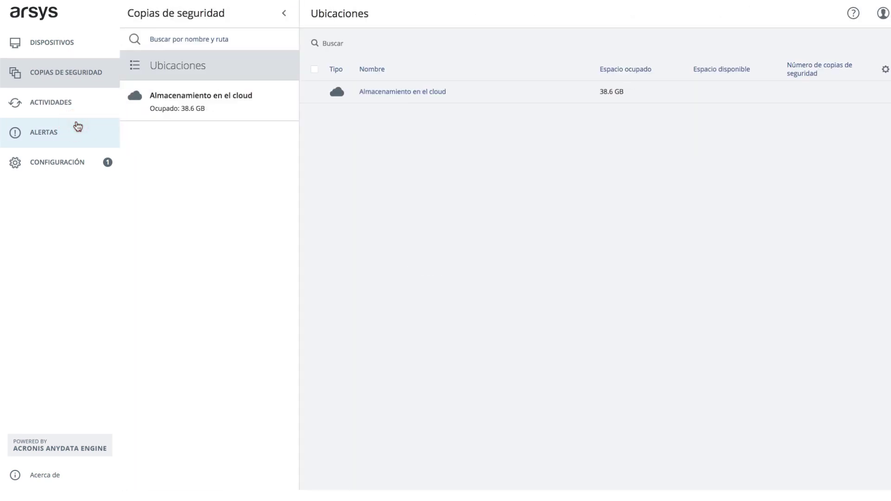
{"action": "left_click", "coordinate": [380, 103]}
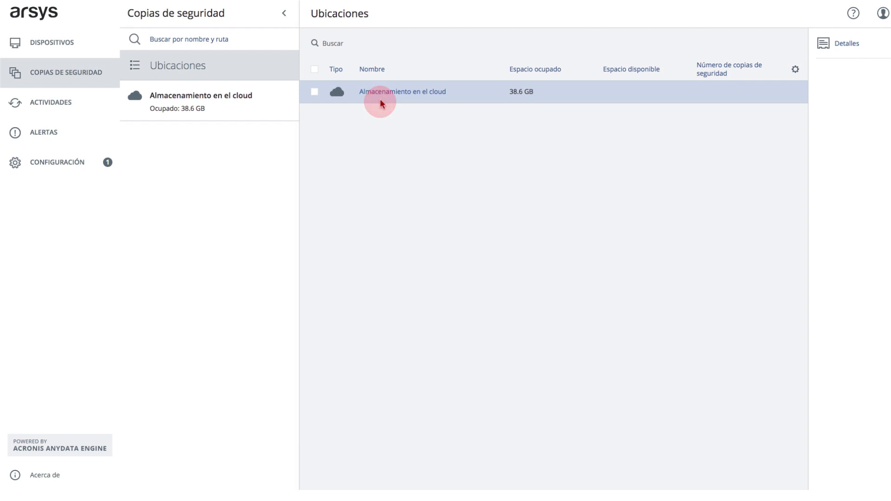
{"action": "left_click", "coordinate": [58, 114]}
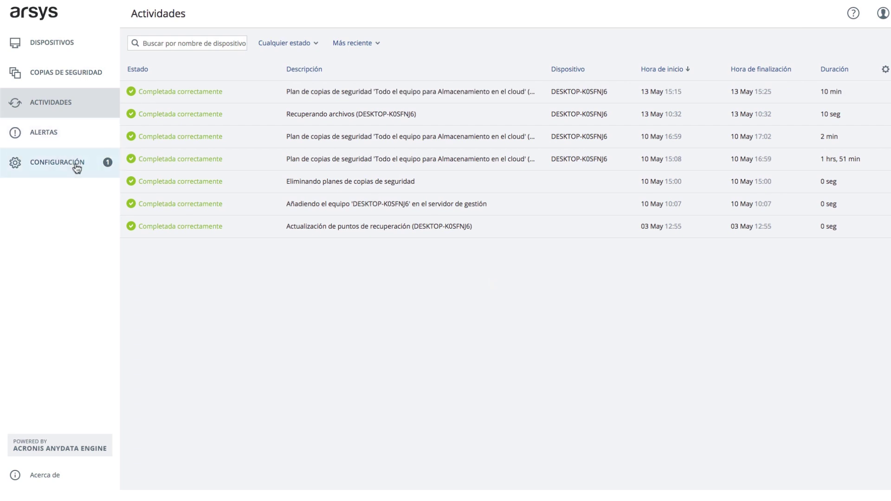
{"action": "left_click", "coordinate": [53, 136]}
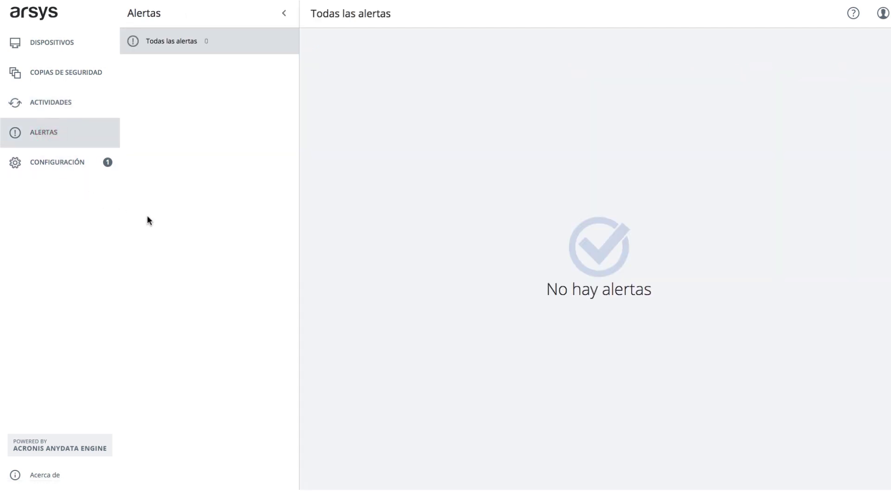
{"action": "left_click", "coordinate": [41, 165]}
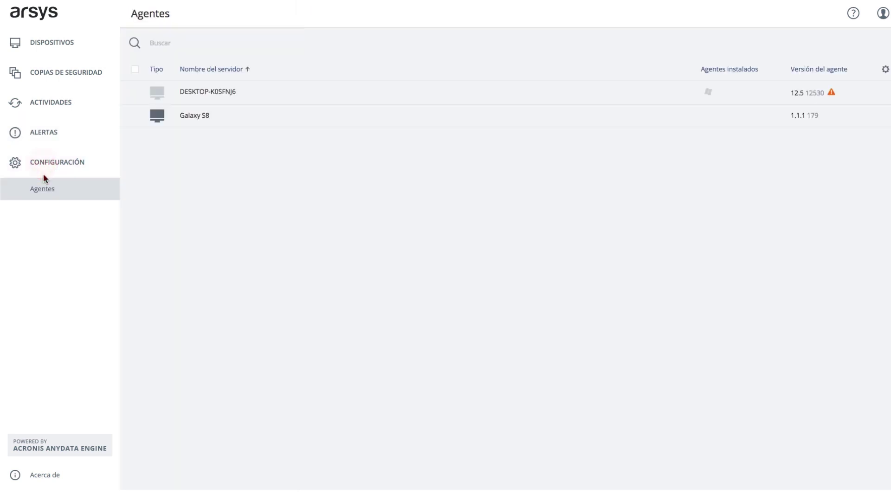
{"action": "left_click", "coordinate": [221, 93]}
{"action": "left_click", "coordinate": [211, 115]}
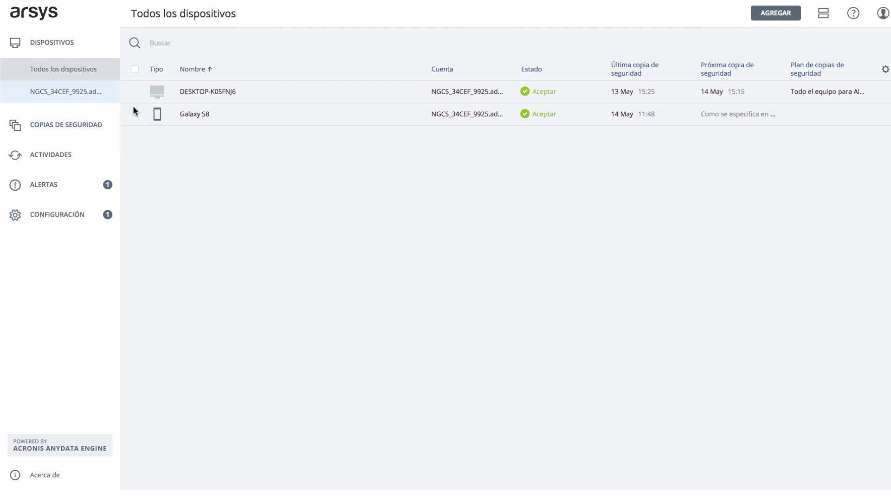
- Download the Backup Agent .exe installer for a Windows workstation from AGREGAR
{"action": "left_click", "coordinate": [773, 13]}
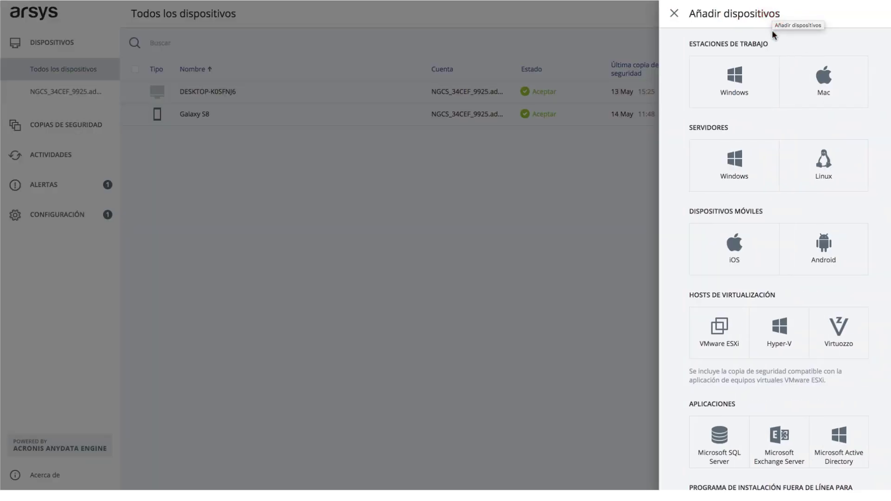
{"action": "left_click", "coordinate": [732, 89]}
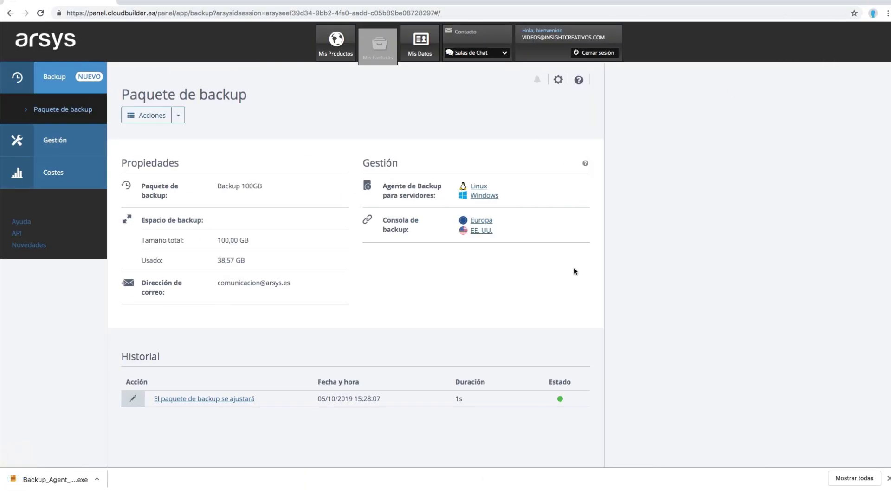
- Install Backup Agent 12.5.12530 from the download and choose 'Registrar el equipo'
{"action": "left_click", "coordinate": [96, 480]}
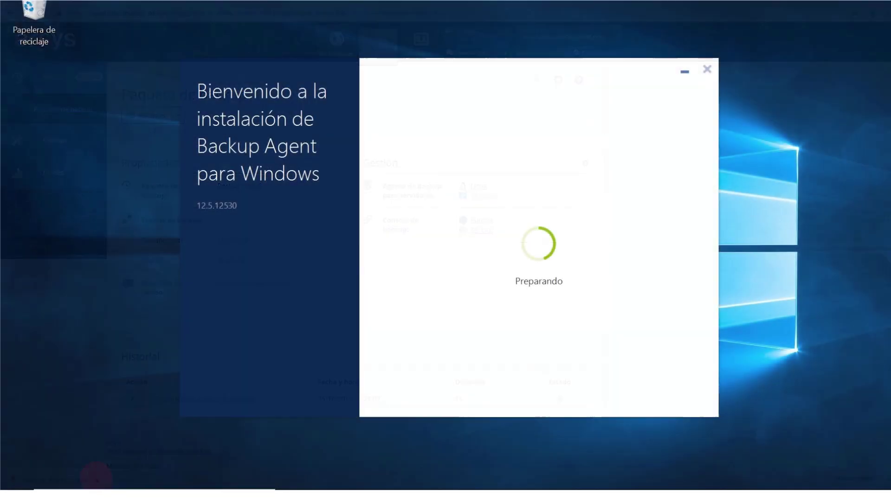
{"action": "key", "text": "Return"}
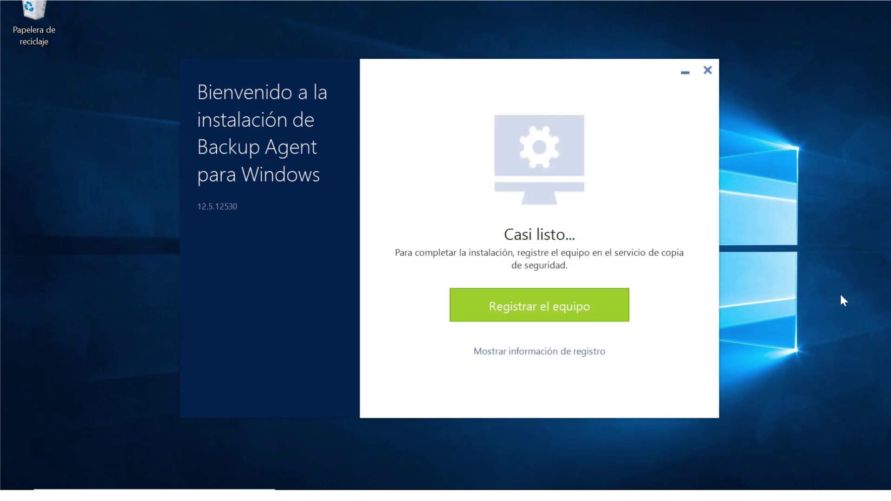
{"action": "left_click", "coordinate": [520, 311]}
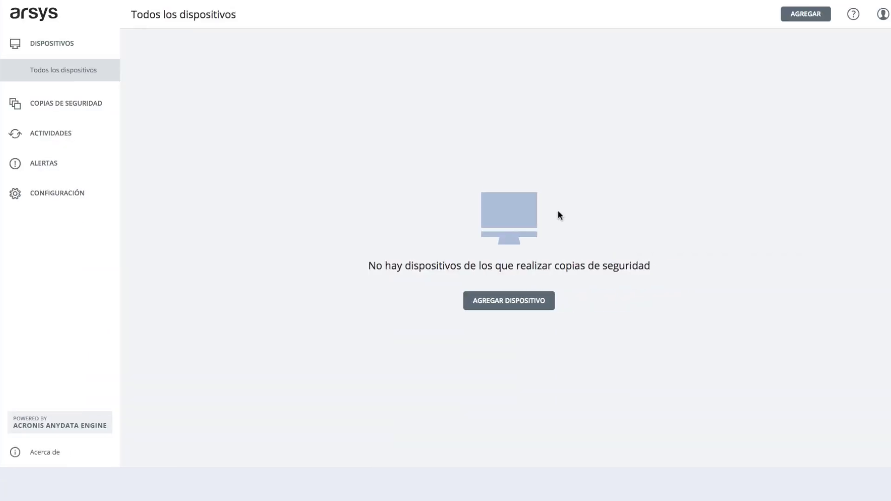
- Sign out and re-enter the saved account login
{"action": "left_click", "coordinate": [883, 14]}
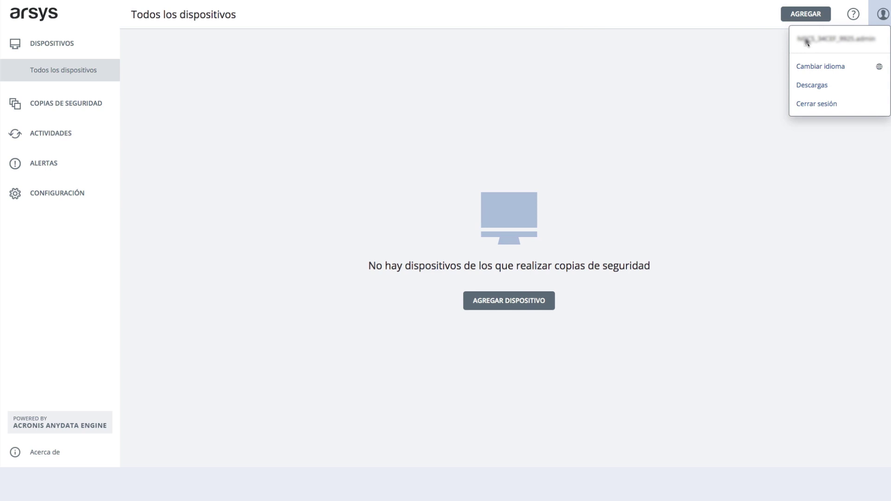
{"action": "type", "text": "NSCS"}
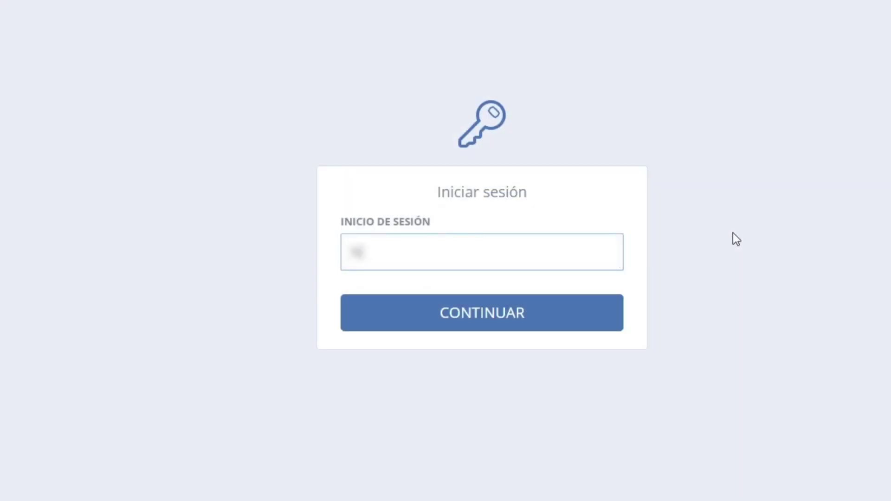
{"action": "key", "text": "Down"}
{"action": "key", "text": "Return"}
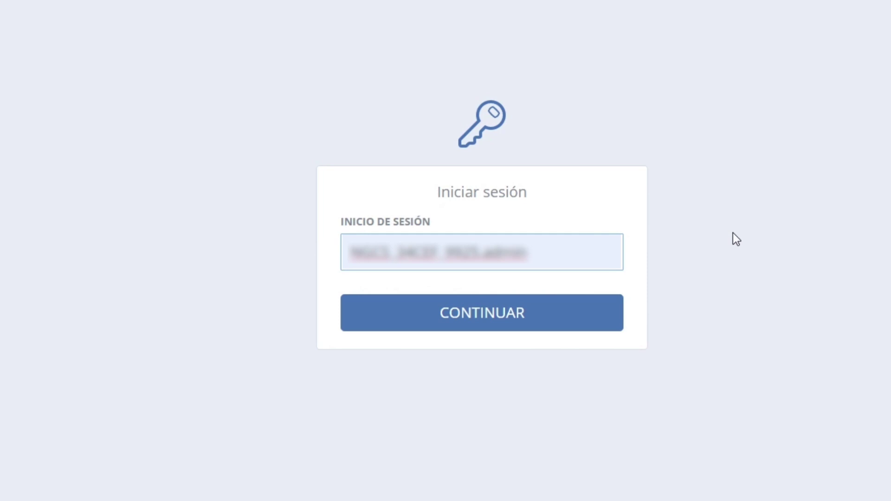
{"action": "left_click", "coordinate": [470, 312]}
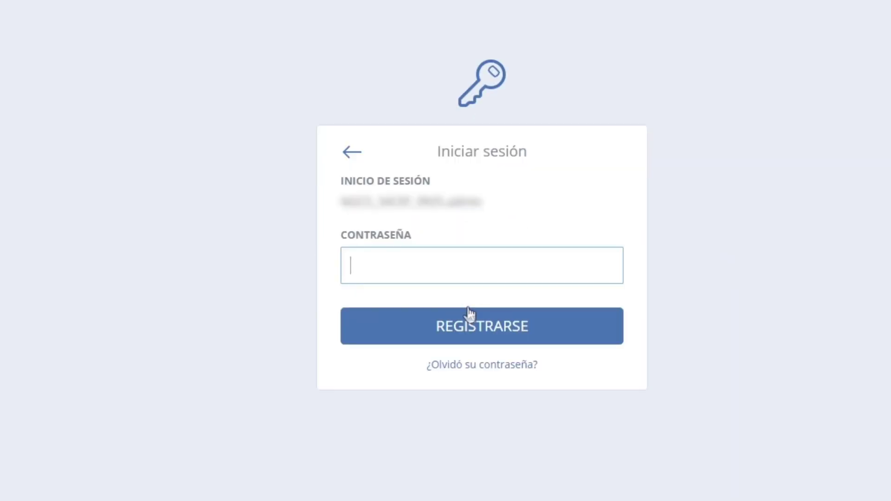
- Send a password reset message, then sign in with the account password
{"action": "left_click", "coordinate": [472, 365]}
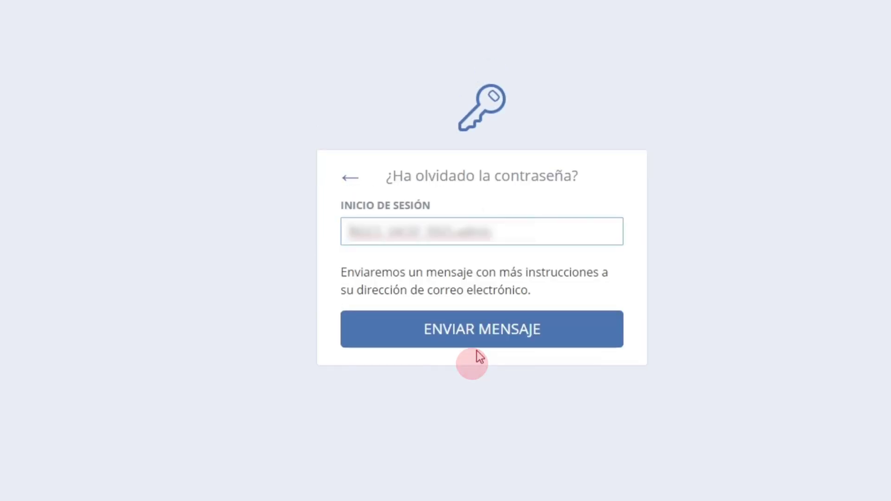
{"action": "left_click", "coordinate": [481, 343]}
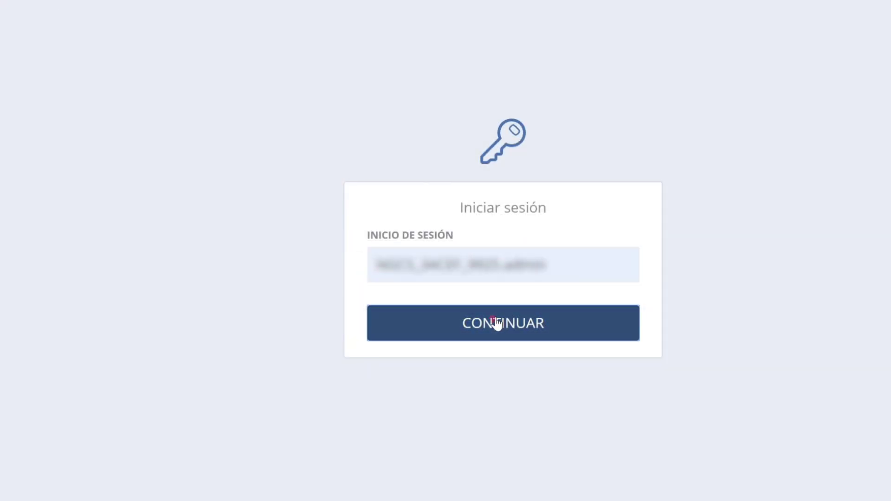
{"action": "left_click", "coordinate": [497, 324]}
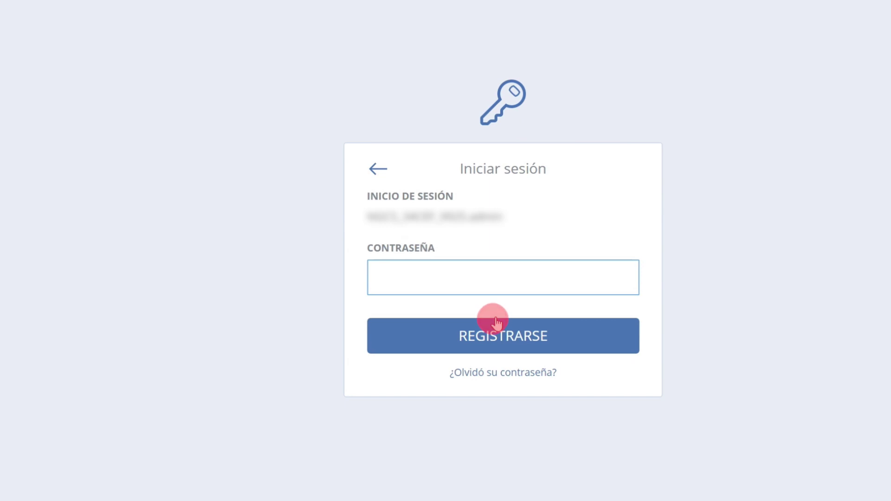
{"action": "type", "text": "•••••••••"}
{"action": "left_click", "coordinate": [499, 338]}
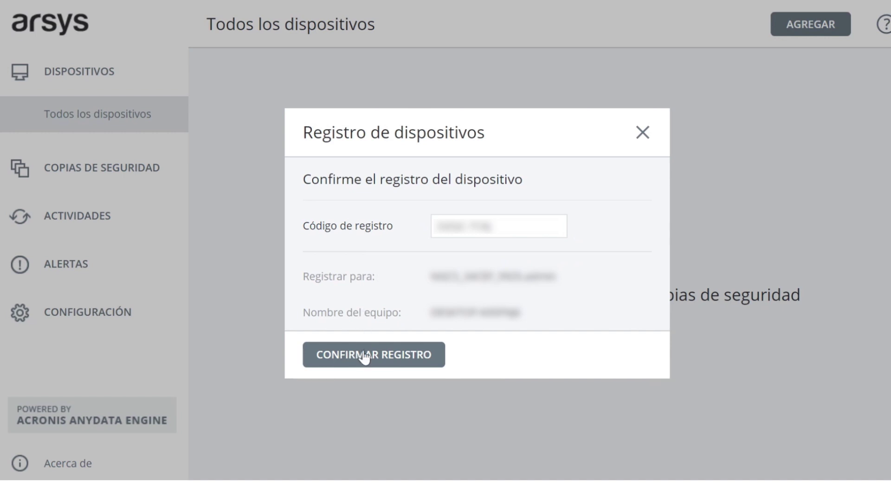
- Confirm registering DESKTOP-K0SFNJ6 and create its whole-machine Monday–Friday cloud backup plan
{"action": "left_click", "coordinate": [379, 353]}
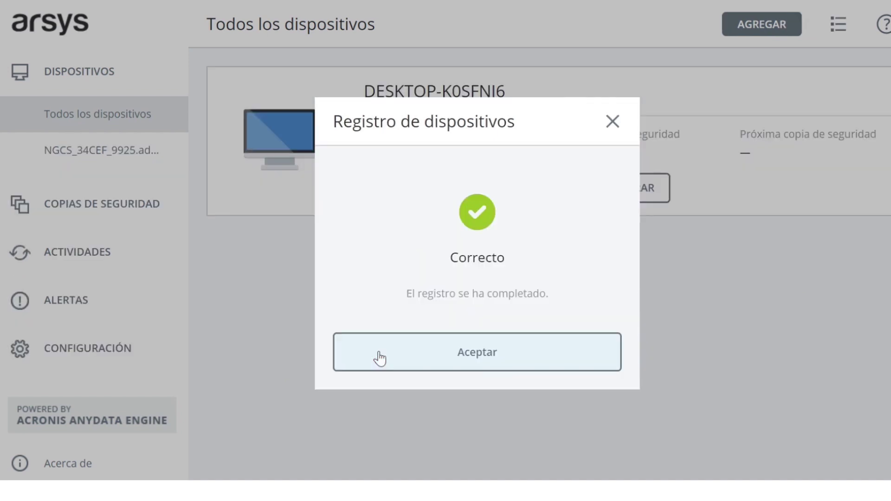
{"action": "left_click", "coordinate": [413, 360]}
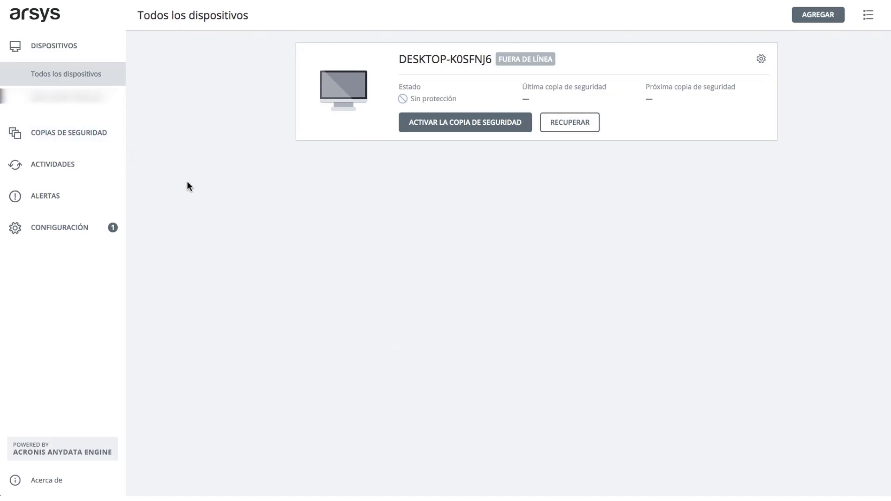
{"action": "left_click", "coordinate": [434, 125]}
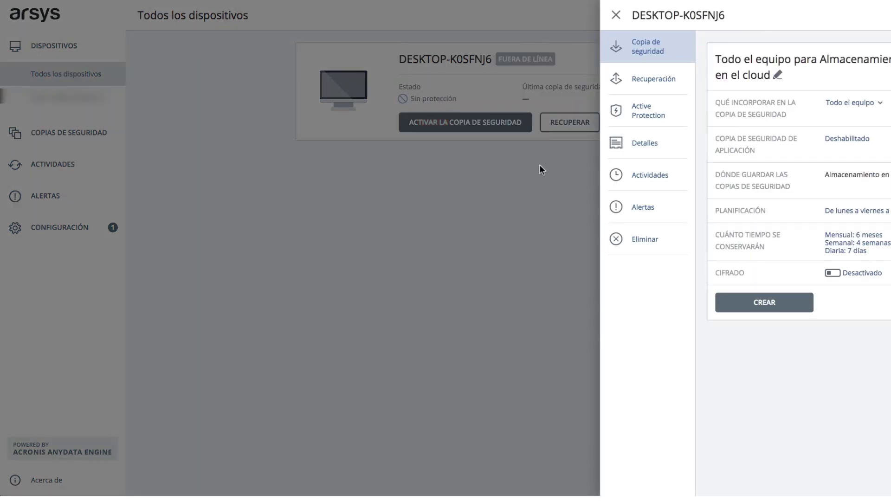
{"action": "left_click", "coordinate": [758, 303]}
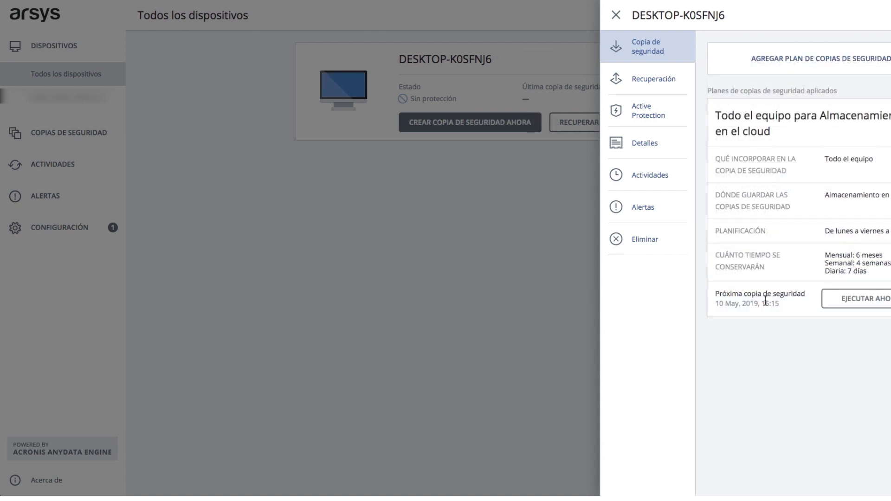
- Run an immediate backup of DESKTOP-K0SFNJ6, then bring up its actions list
{"action": "left_click", "coordinate": [616, 17]}
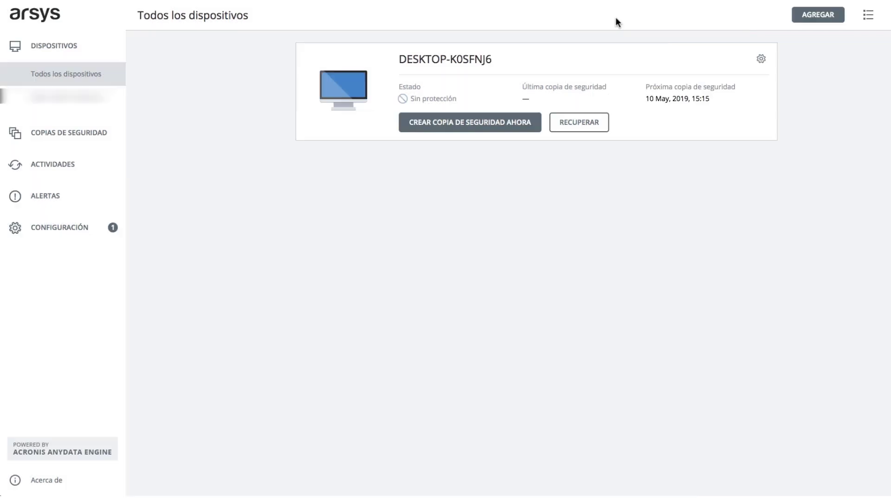
{"action": "left_click", "coordinate": [509, 126]}
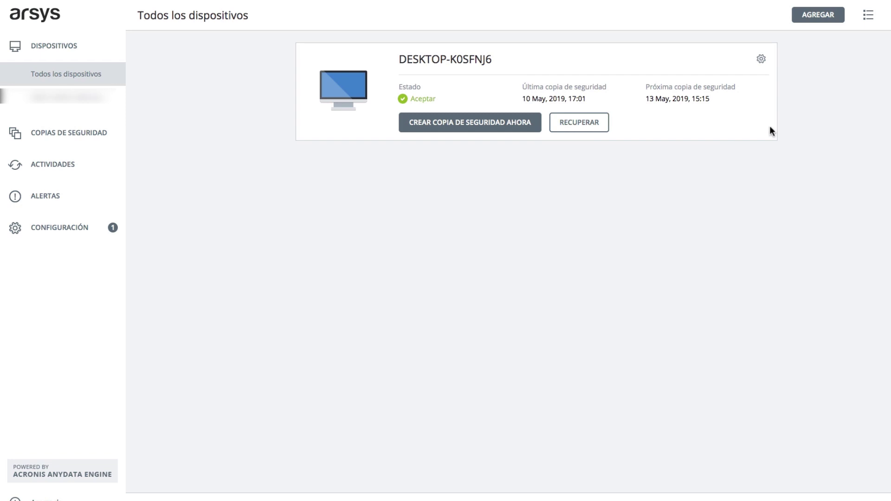
{"action": "left_click", "coordinate": [764, 63]}
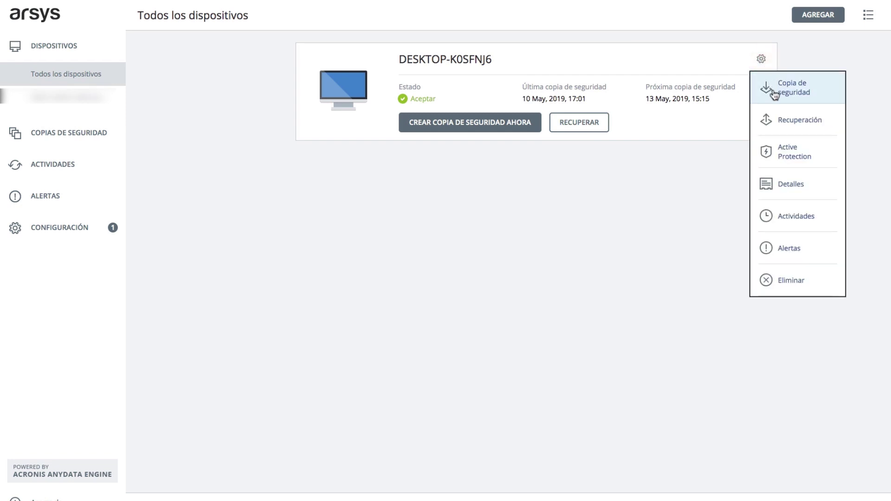
- Check DESKTOP-K0SFNJ6's two recovery points, then switch the device list to table view
{"action": "left_click", "coordinate": [774, 122]}
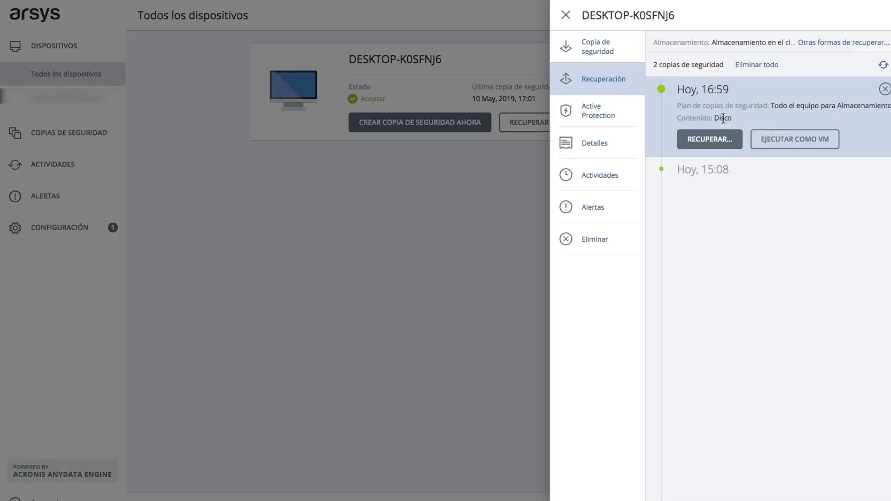
{"action": "left_click", "coordinate": [566, 15]}
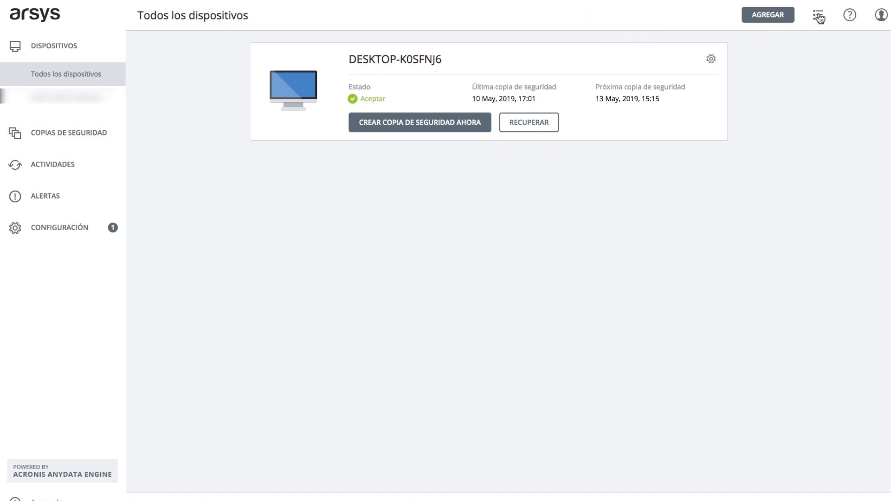
{"action": "left_click", "coordinate": [820, 18]}
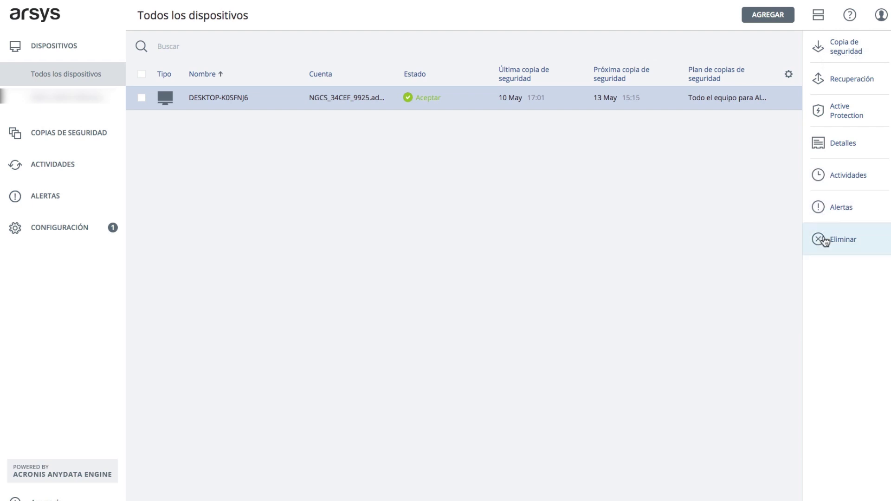
- From Recuperación, open Archivos/carpetas recovery for DESKTOP-K0SFNJ6's 10 May 16:59 backup, backing out of whole-machine recovery
{"action": "left_click", "coordinate": [841, 79]}
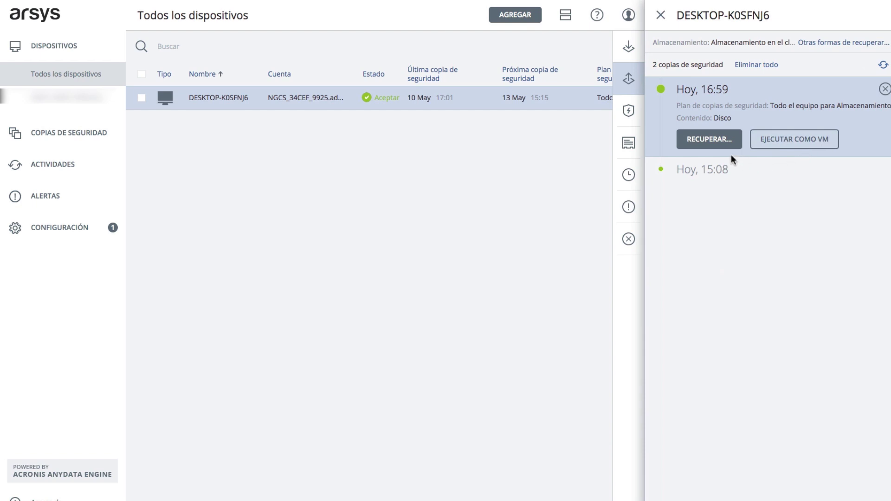
{"action": "left_click", "coordinate": [723, 144]}
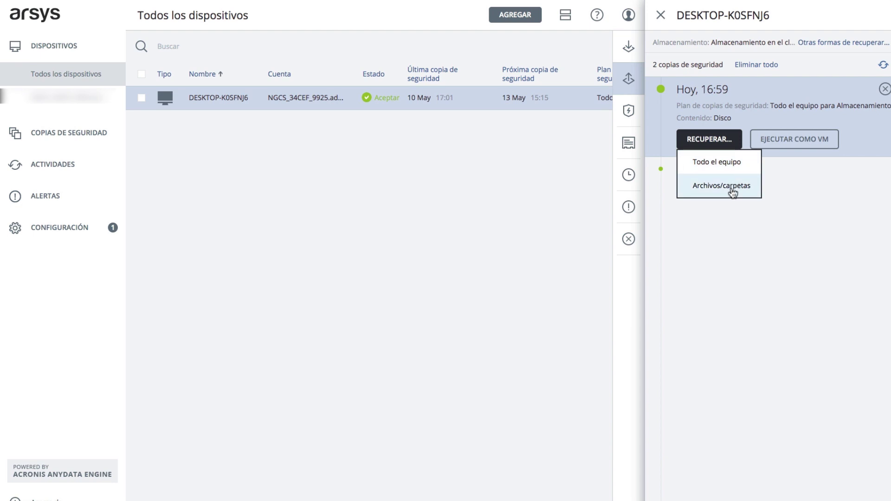
{"action": "left_click", "coordinate": [730, 164]}
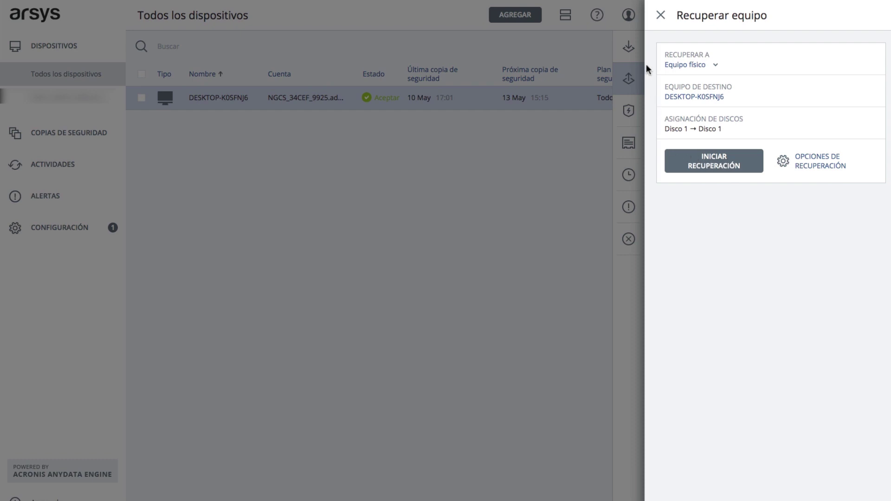
{"action": "left_click", "coordinate": [661, 15]}
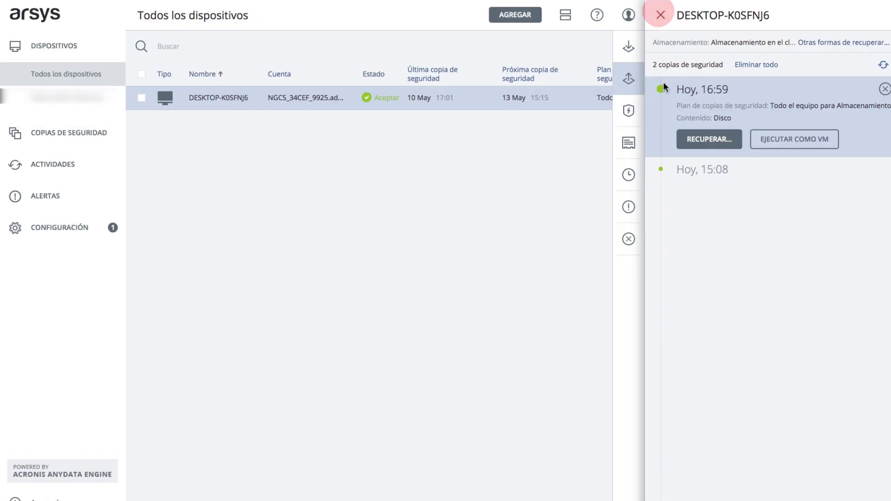
{"action": "left_click", "coordinate": [702, 137]}
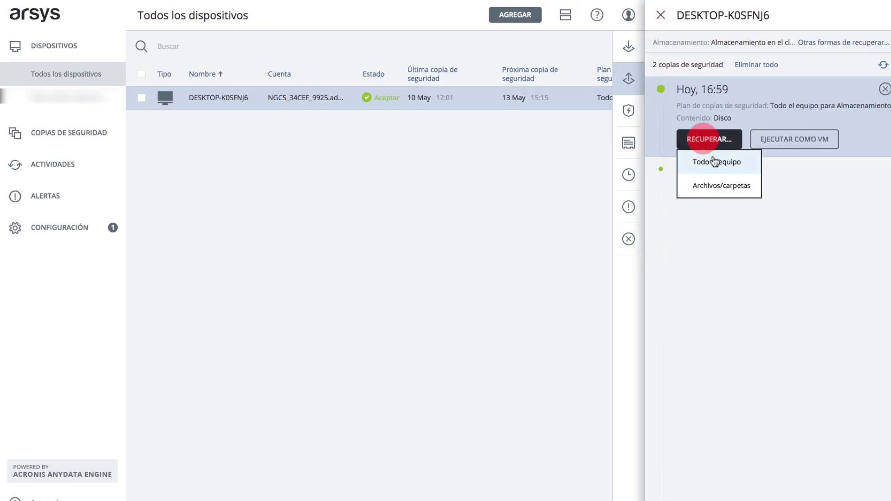
{"action": "left_click", "coordinate": [715, 187]}
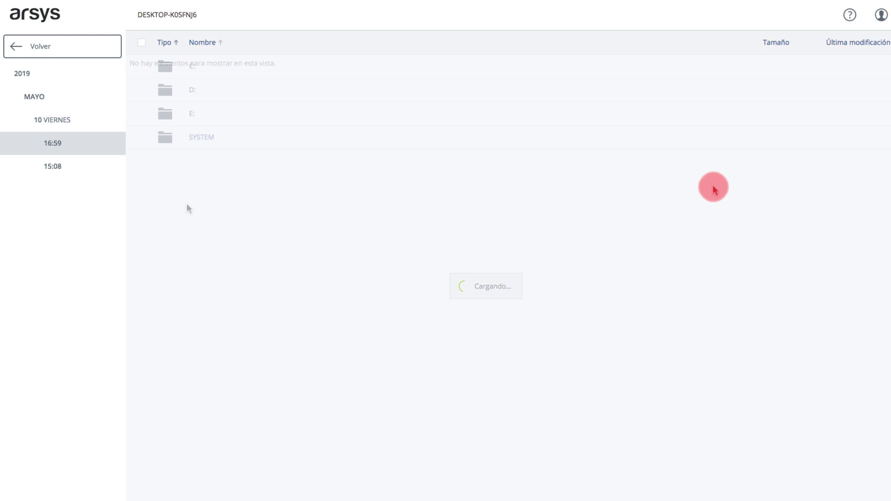
- Browse to C:\MAMP\htdocs in the 16:59 backup and tick index.php for restoring
{"action": "left_click", "coordinate": [194, 67]}
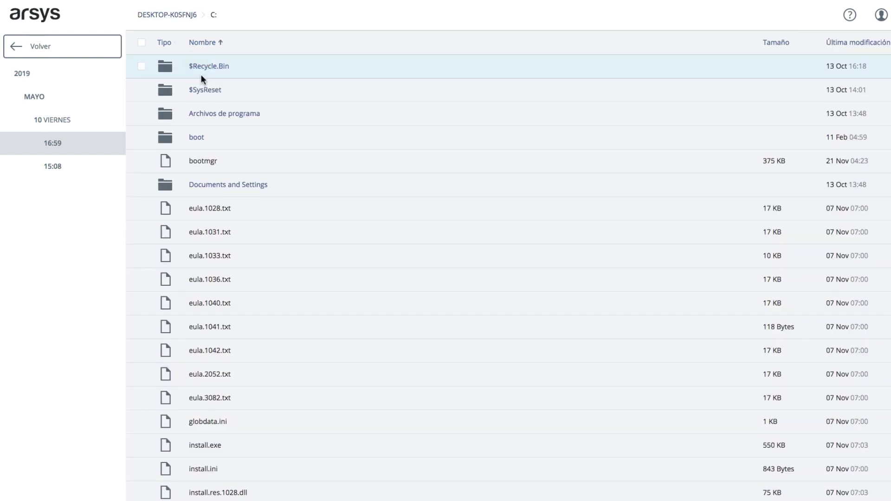
{"action": "scroll", "coordinate": [216, 165], "scroll_direction": "down", "scroll_amount": 15}
{"action": "left_click", "coordinate": [196, 153]}
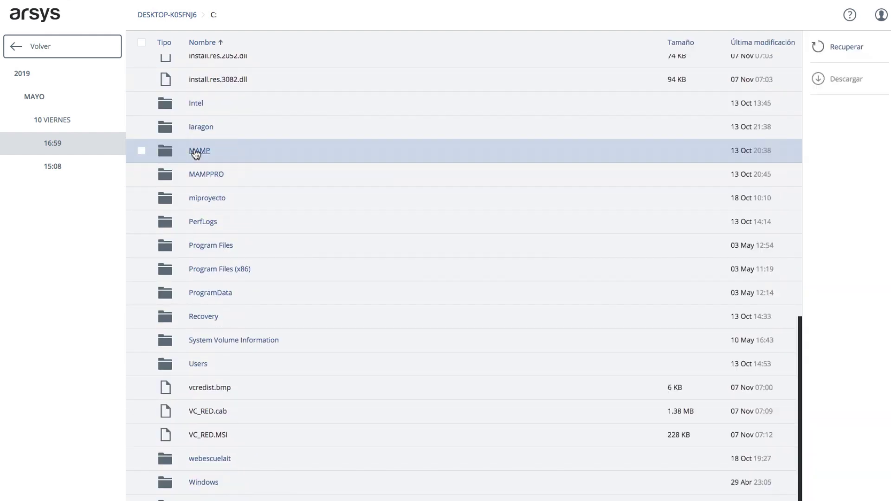
{"action": "left_click", "coordinate": [196, 152]}
{"action": "scroll", "coordinate": [195, 154], "scroll_direction": "down", "scroll_amount": 5}
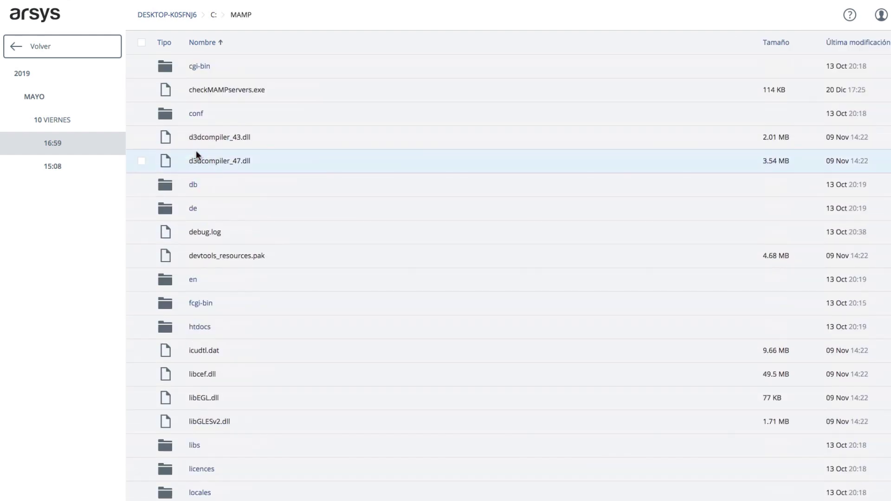
{"action": "left_click", "coordinate": [195, 326]}
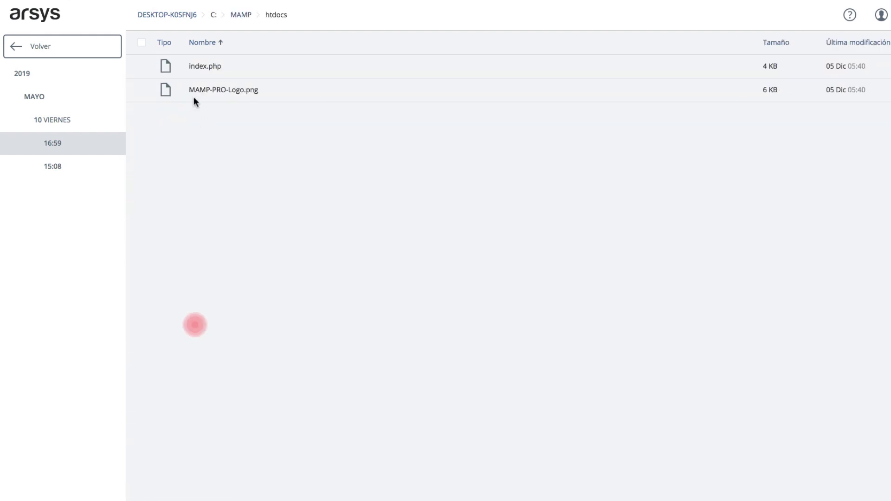
{"action": "left_click", "coordinate": [183, 68]}
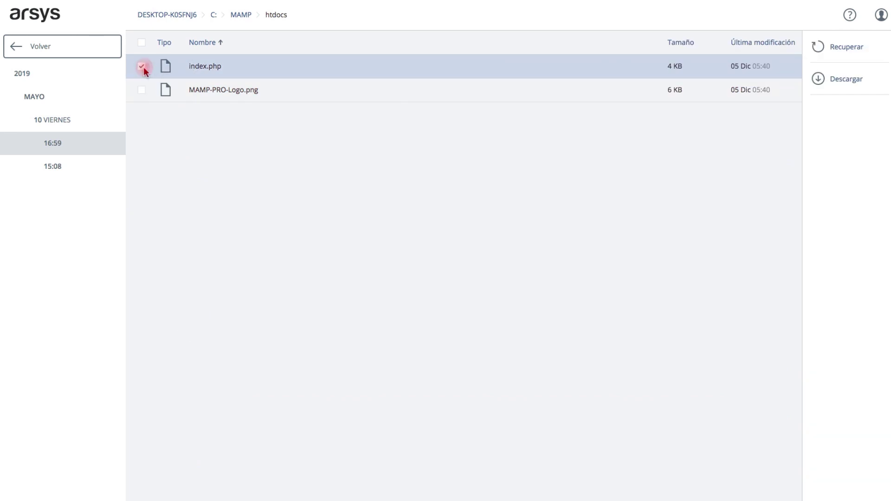
- Set the recovery to a custom location, C:\Documents and Settings\All Users
{"action": "left_click", "coordinate": [814, 44]}
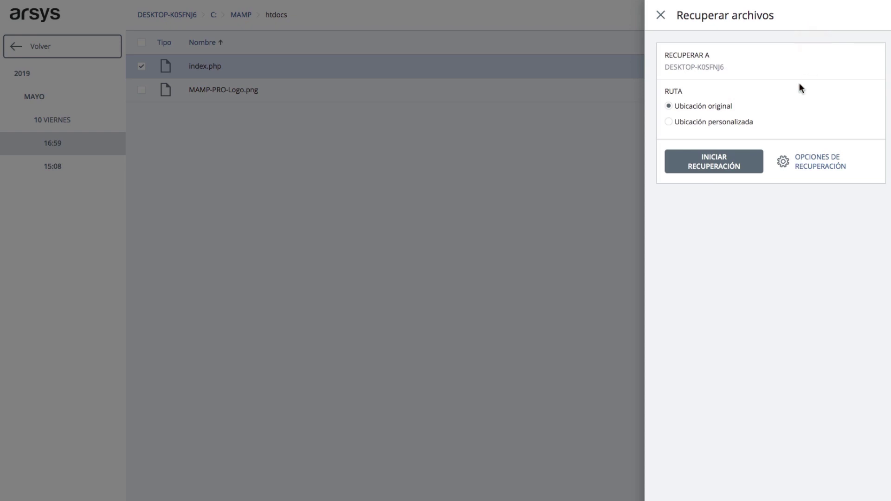
{"action": "left_click", "coordinate": [667, 121]}
{"action": "left_click", "coordinate": [685, 155]}
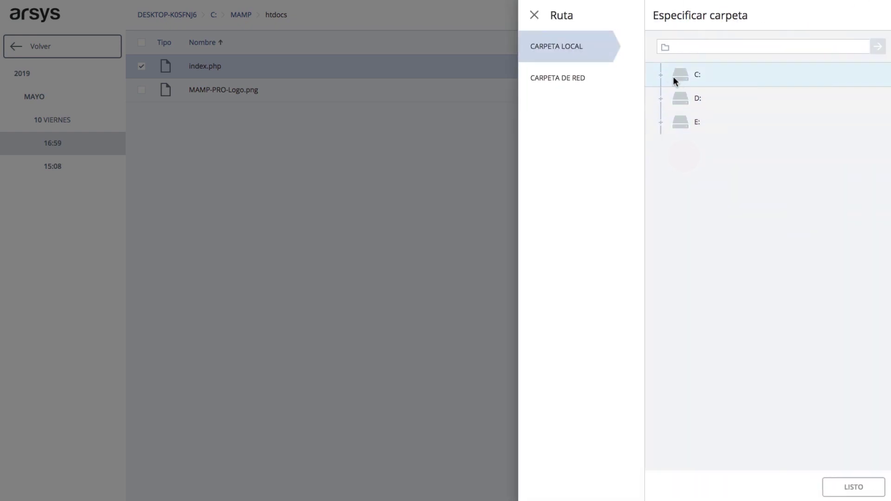
{"action": "left_click", "coordinate": [665, 76]}
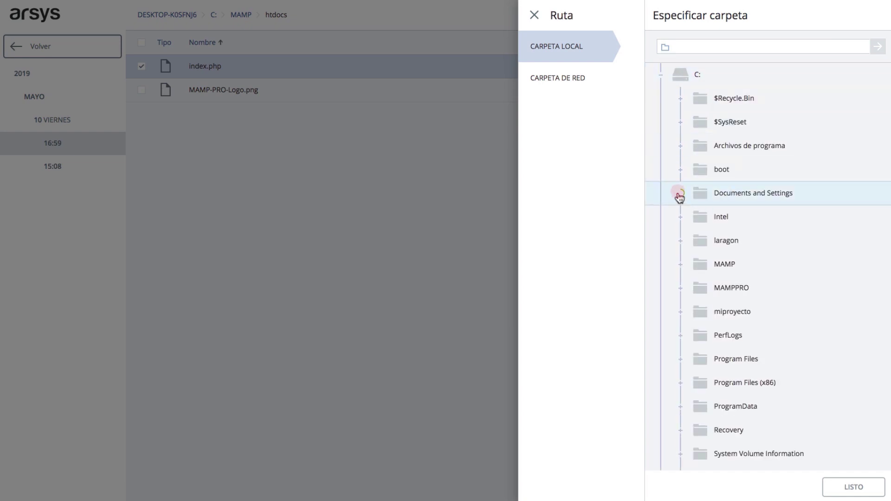
{"action": "left_click", "coordinate": [681, 194]}
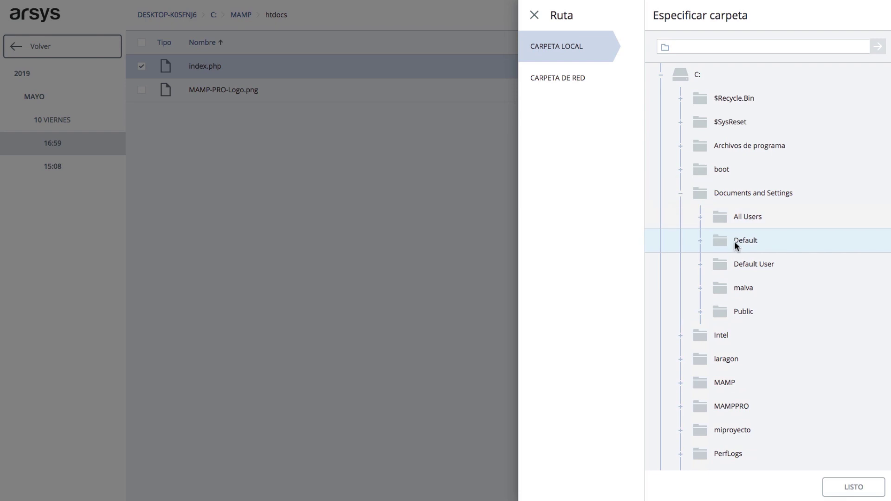
{"action": "left_click", "coordinate": [742, 218]}
{"action": "left_click", "coordinate": [742, 219]}
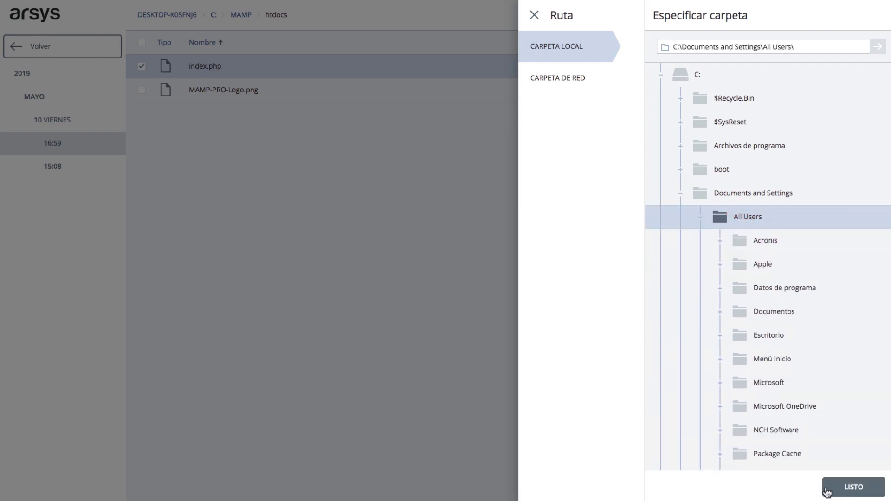
{"action": "left_click", "coordinate": [827, 488]}
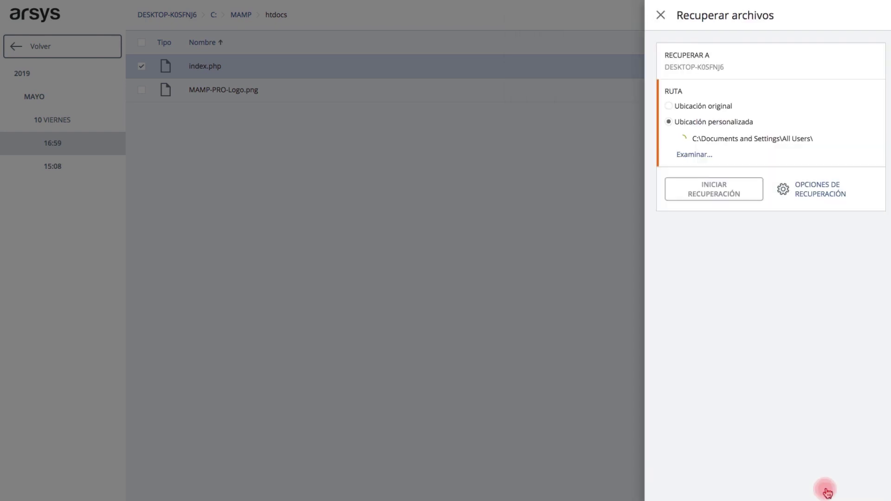
- Start the recovery with No sobrescribir so existing files are kept
{"action": "left_click", "coordinate": [712, 199]}
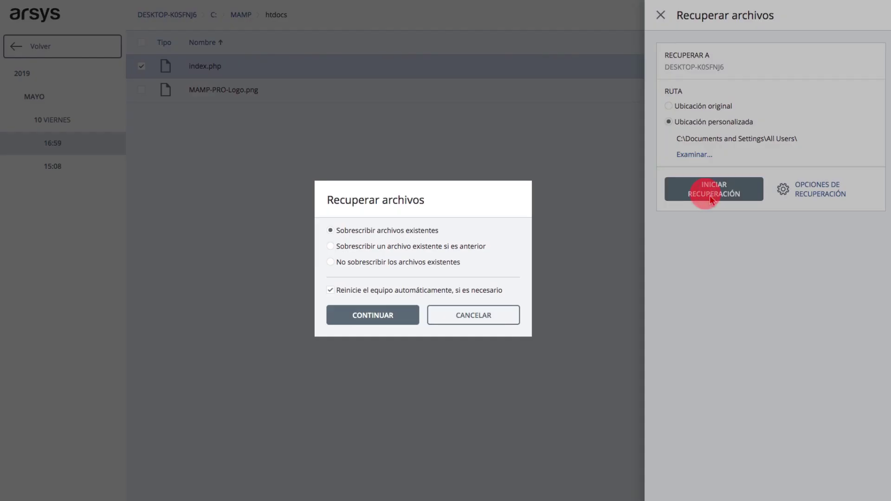
{"action": "left_click", "coordinate": [377, 261]}
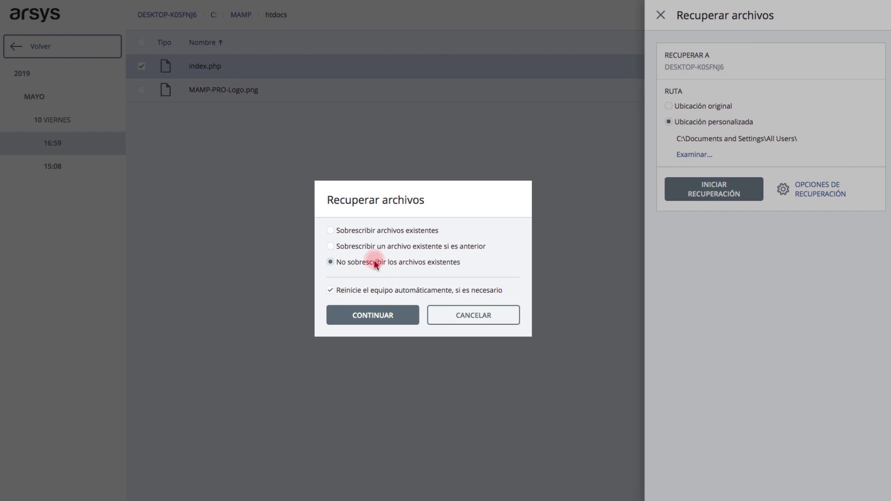
{"action": "left_click", "coordinate": [401, 315]}
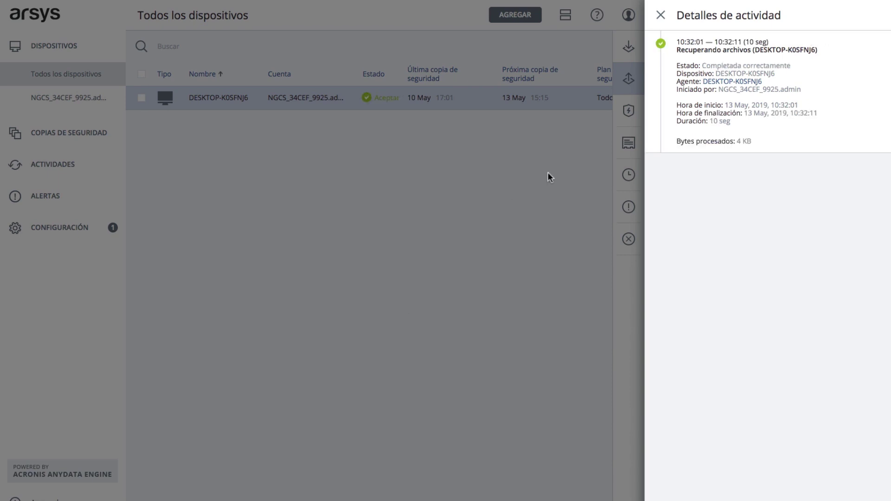
- Close the Detalles de actividad panel and open AGREGAR's Añadir dispositivos options
{"action": "left_click", "coordinate": [661, 18]}
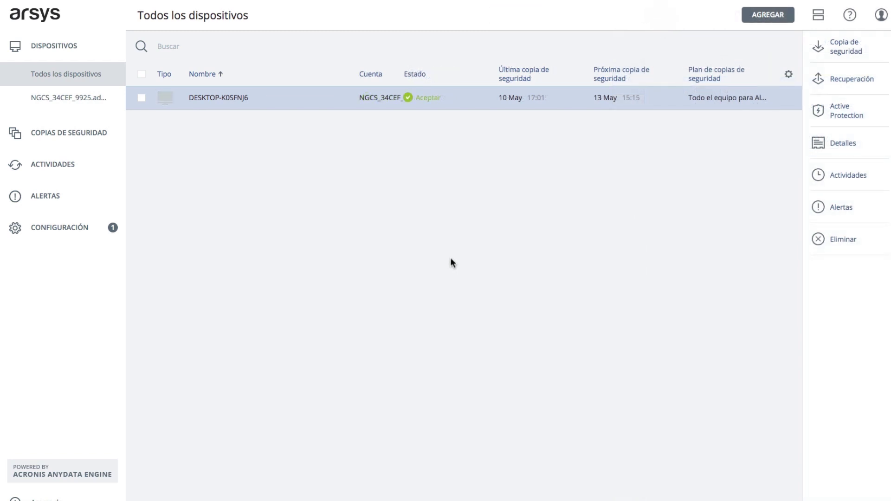
{"action": "left_click", "coordinate": [769, 20]}
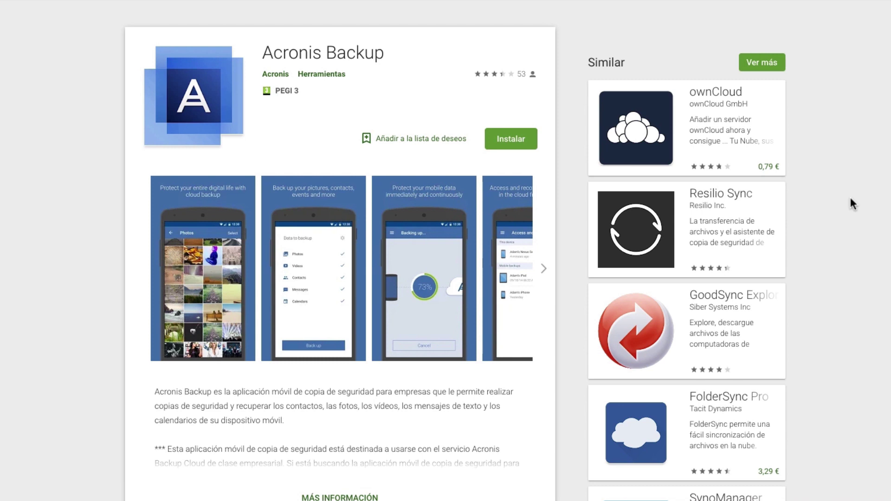
- Install the Acronis Backup app from its Google Play store page
{"action": "left_click", "coordinate": [517, 146]}
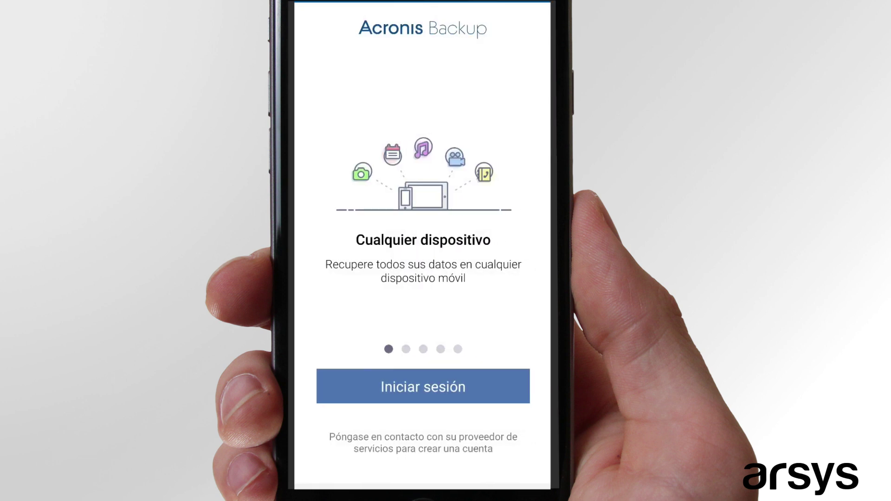
- Sign in with the backup account login and password, then allow calendar and message access
{"action": "left_click", "coordinate": [423, 387]}
{"action": "left_click", "coordinate": [423, 84]}
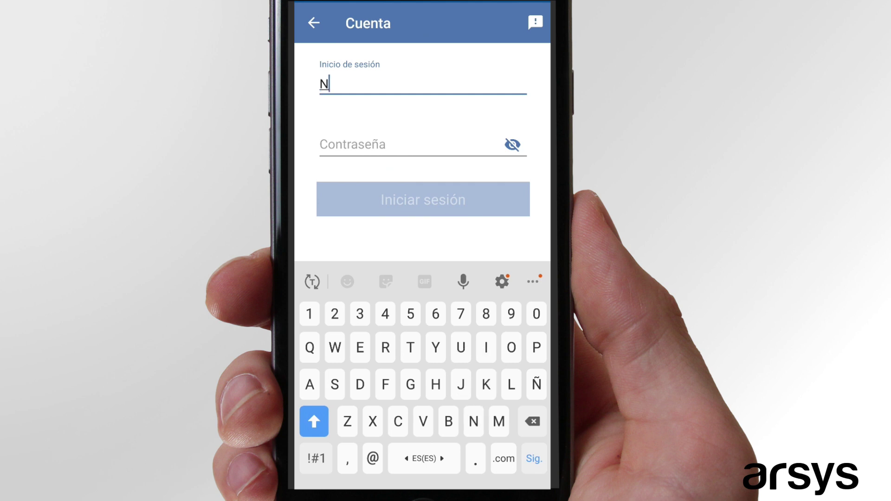
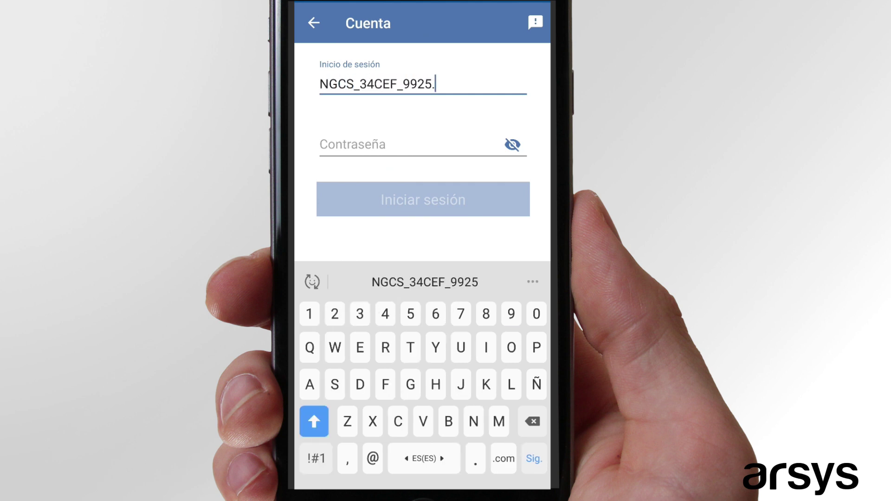
{"action": "key", "text": "Tab"}
{"action": "key", "text": "ctrl+v"}
{"action": "key", "text": "Return"}
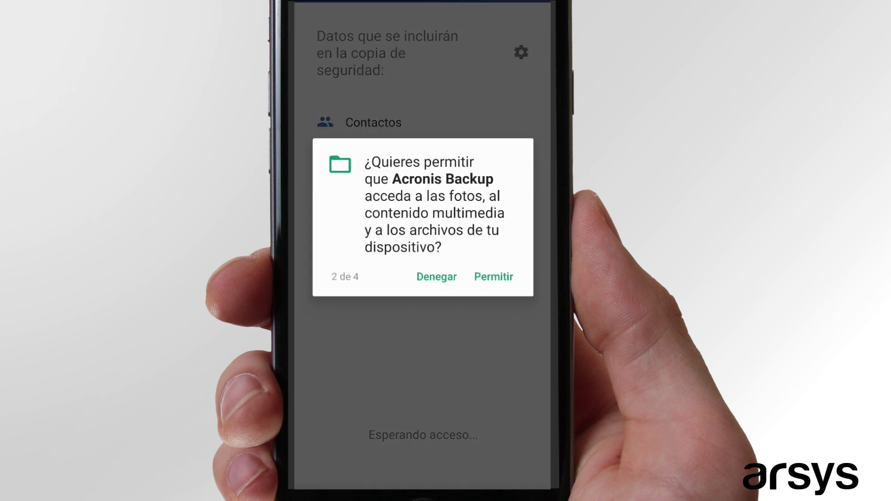
{"action": "left_click", "coordinate": [494, 276]}
{"action": "left_click", "coordinate": [493, 277]}
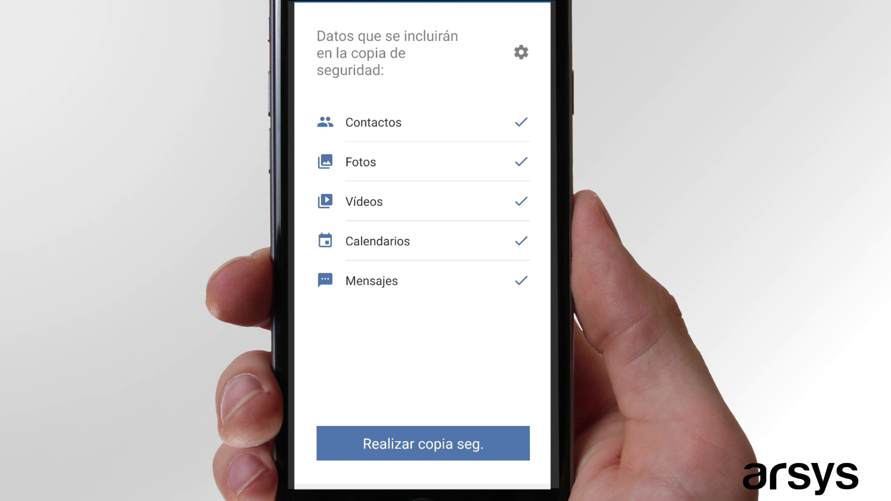
- Back up the phone, check Galaxy S8 under Acceso y recuperación, then open its Recuperación in the console
{"action": "left_click", "coordinate": [423, 443]}
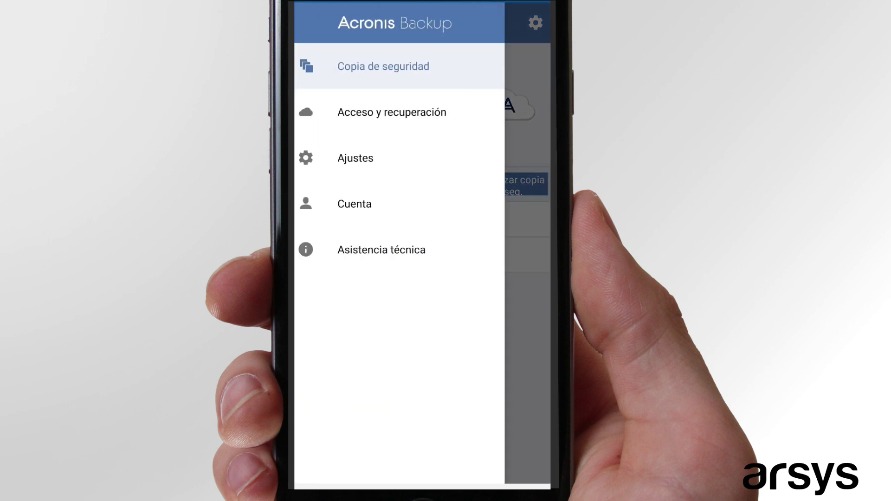
{"action": "left_click", "coordinate": [400, 112]}
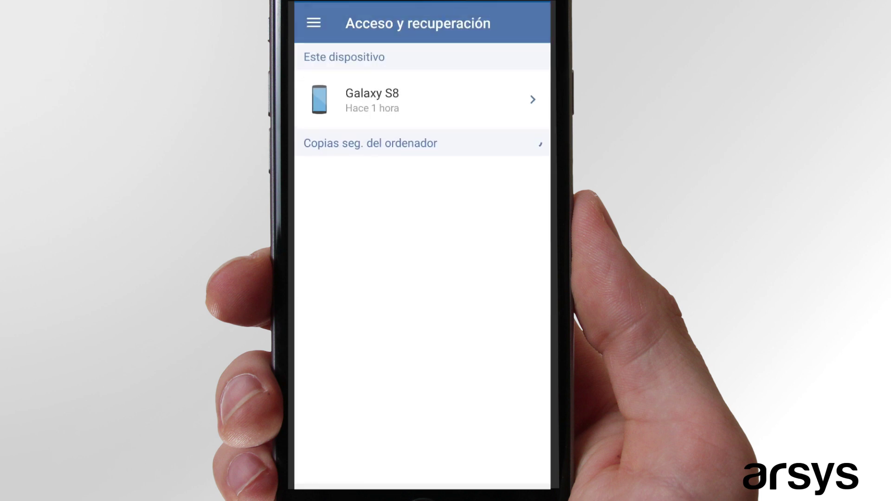
{"action": "left_click", "coordinate": [418, 100]}
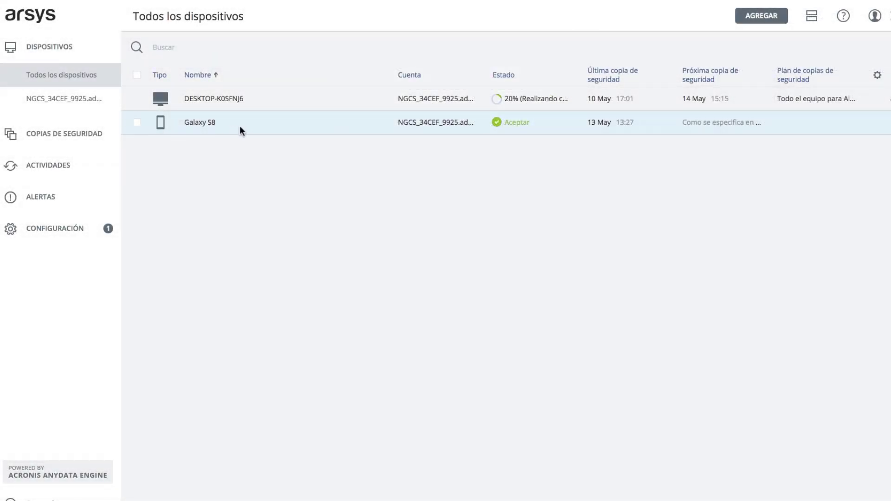
{"action": "left_click", "coordinate": [417, 123]}
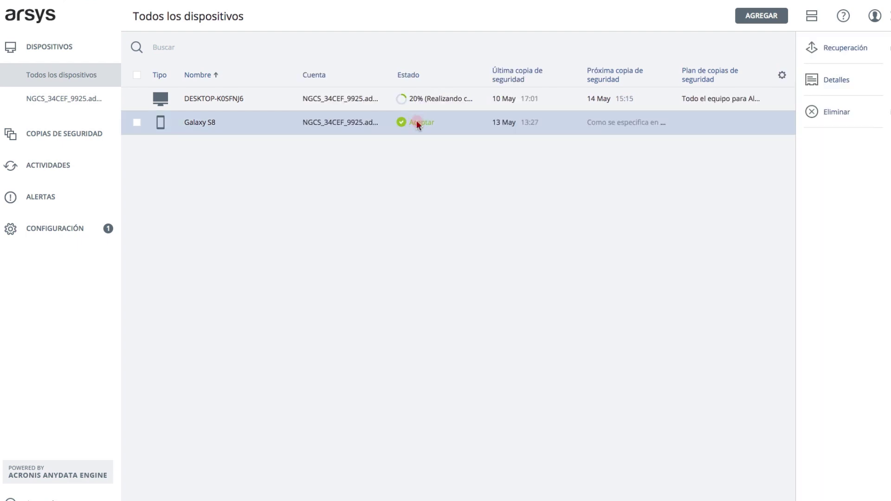
{"action": "left_click", "coordinate": [839, 55]}
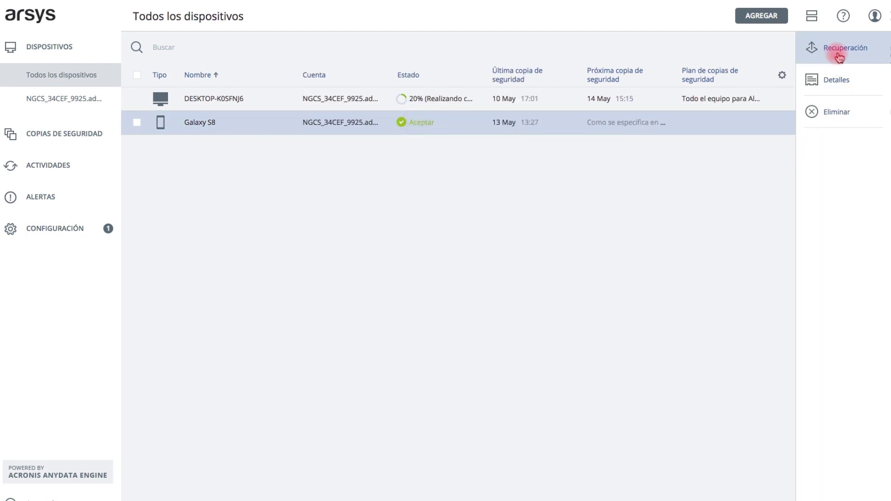